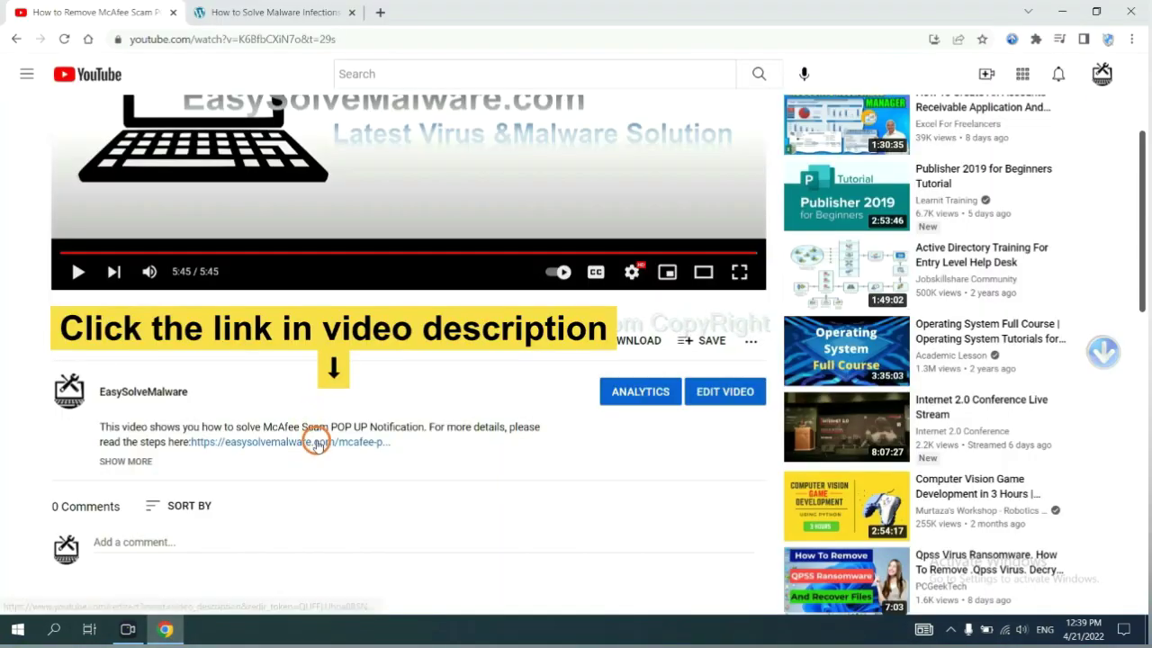
From the removal guide, download SpyHunter-Installer.exe for Windows and launch it.
left_click(317, 443)
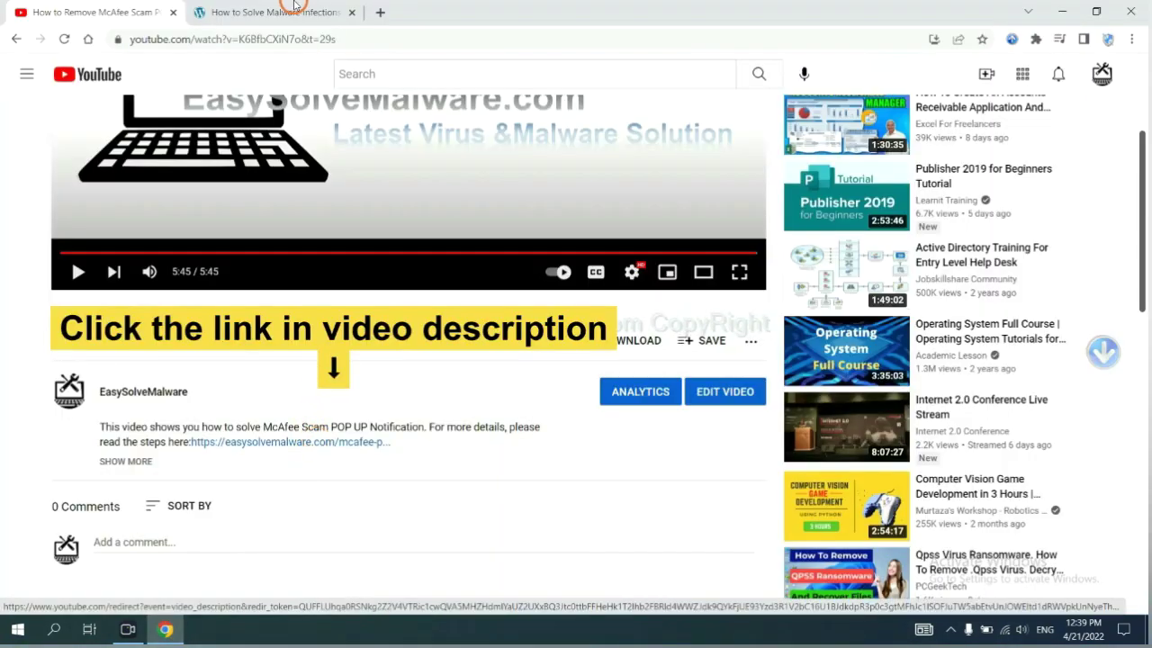
scroll(709, 129, "down", 3)
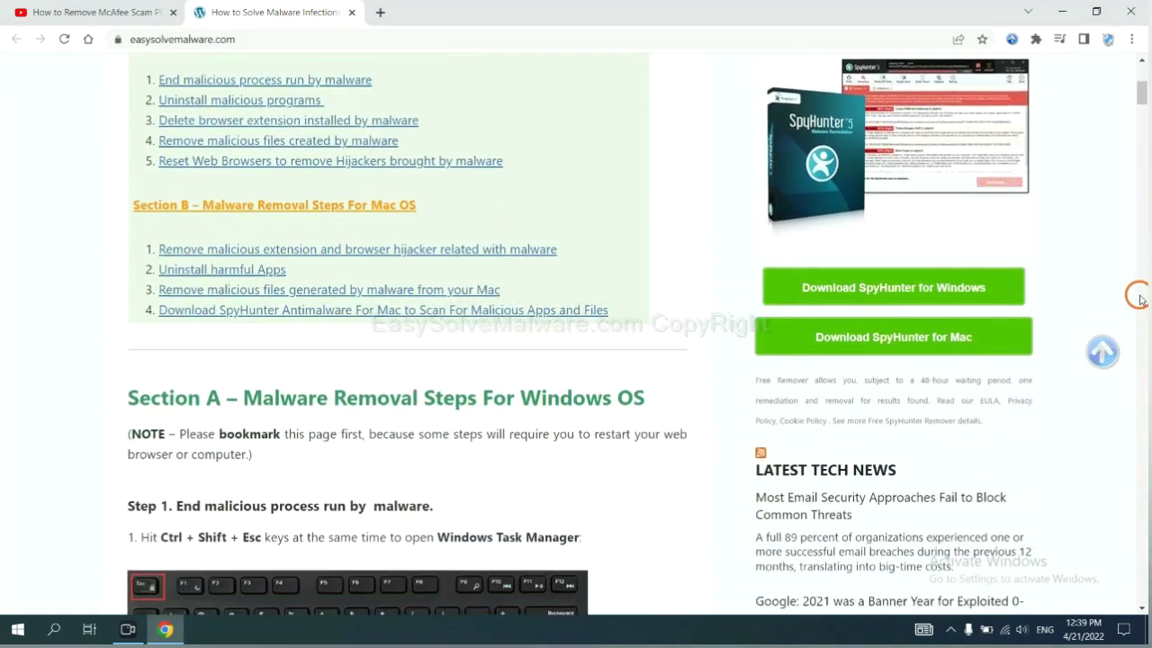
left_click(975, 285)
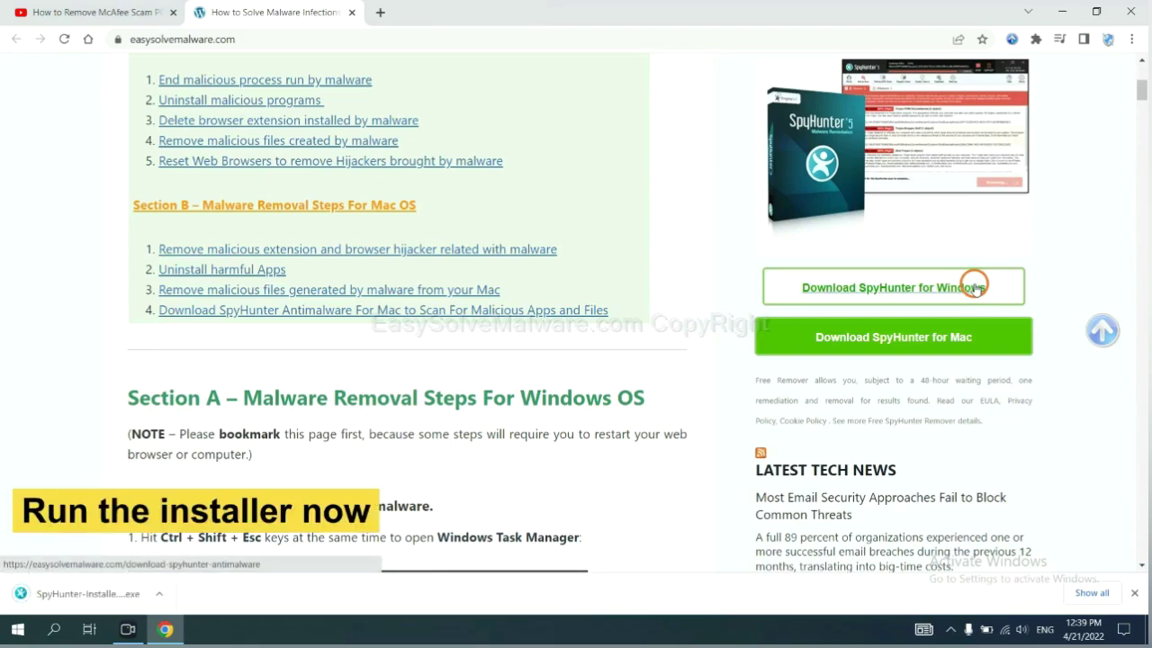
left_click(72, 594)
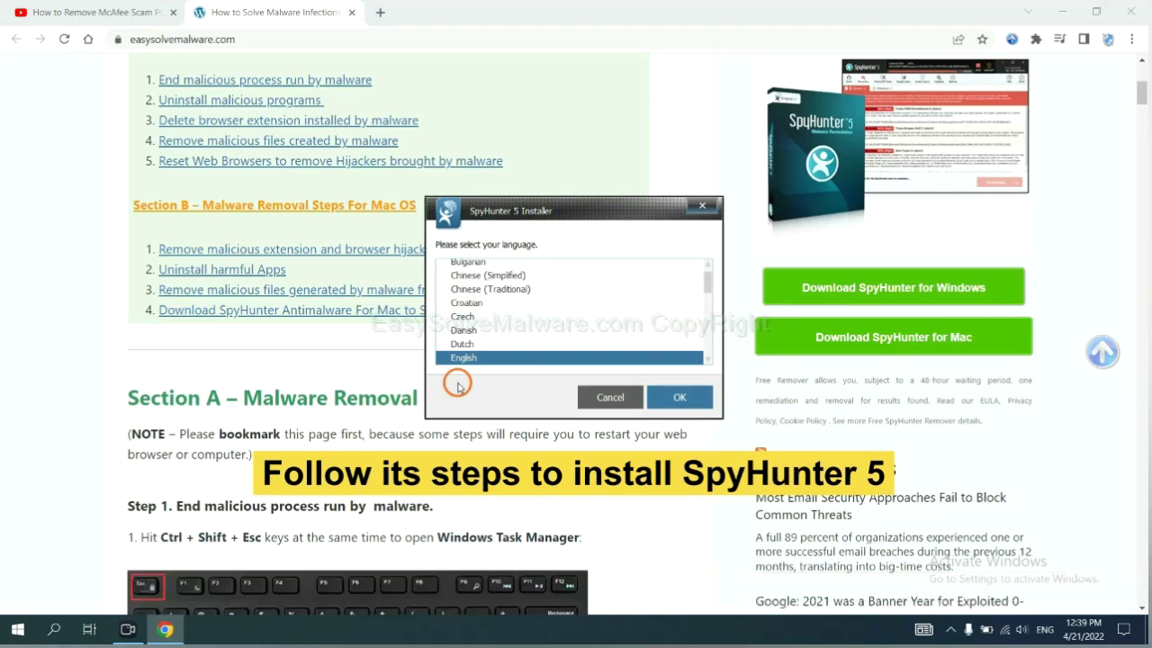
Install SpyHunter 5 in English, accepting the licence agreement, and finish setup.
left_click(668, 394)
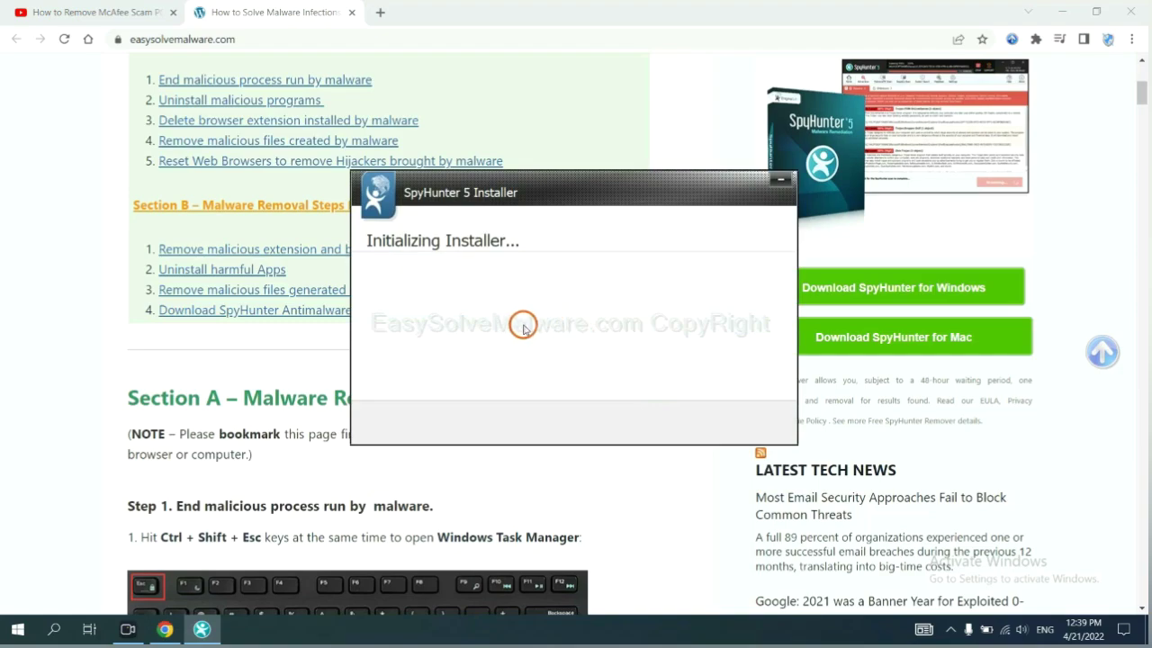
left_click(491, 324)
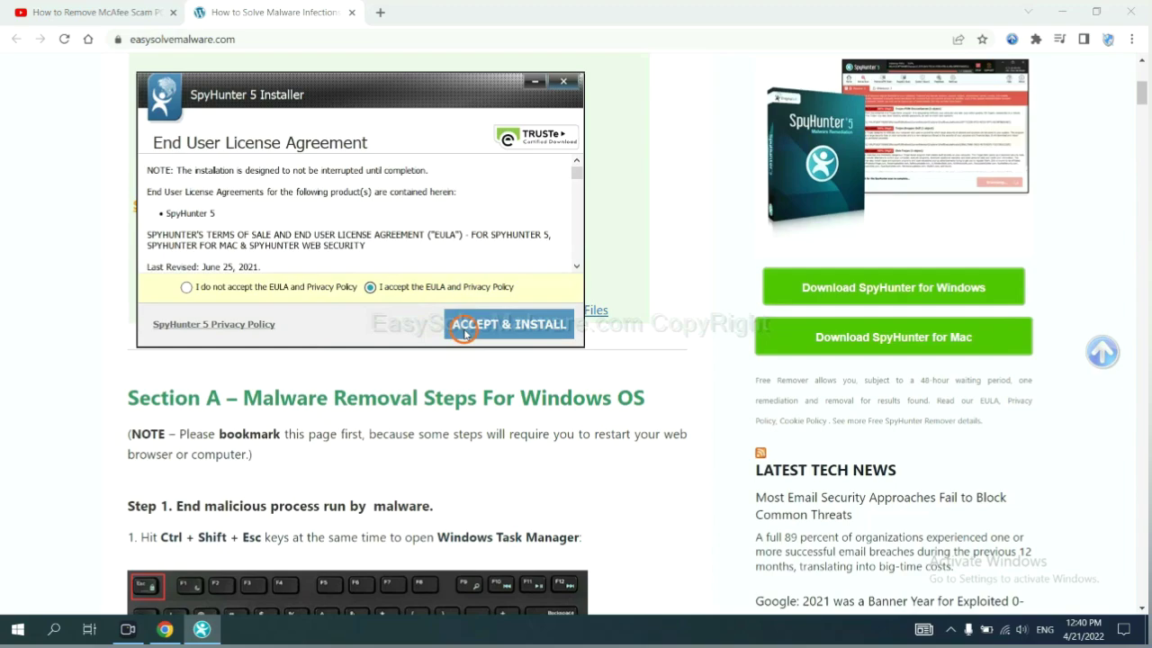
left_click(465, 331)
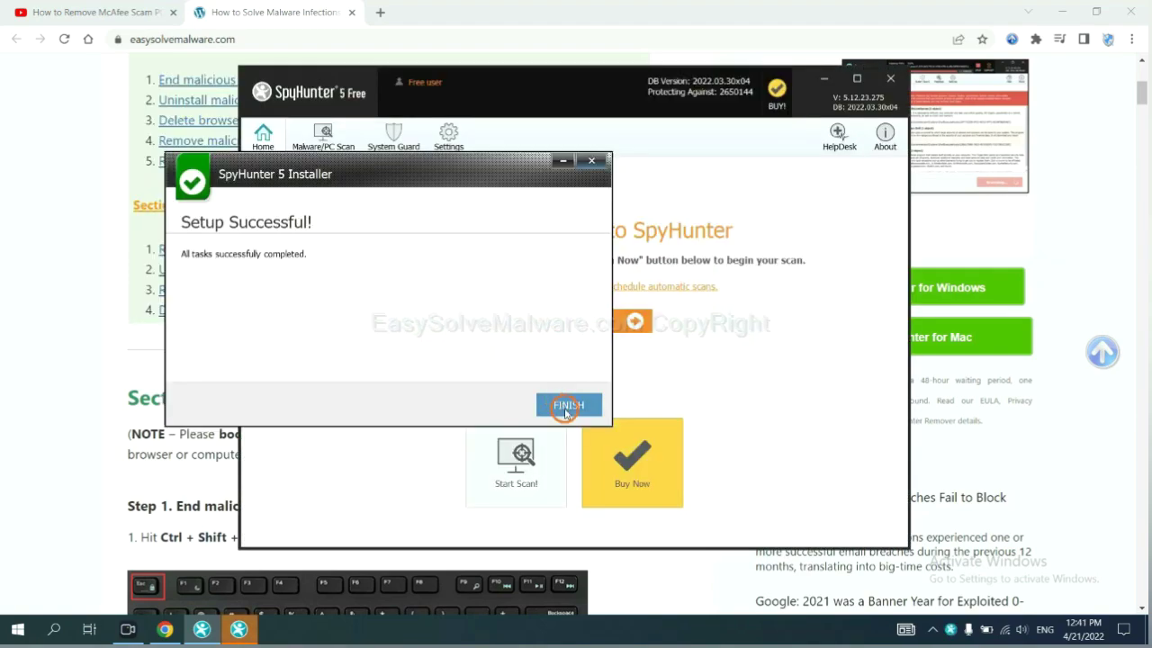
left_click(565, 405)
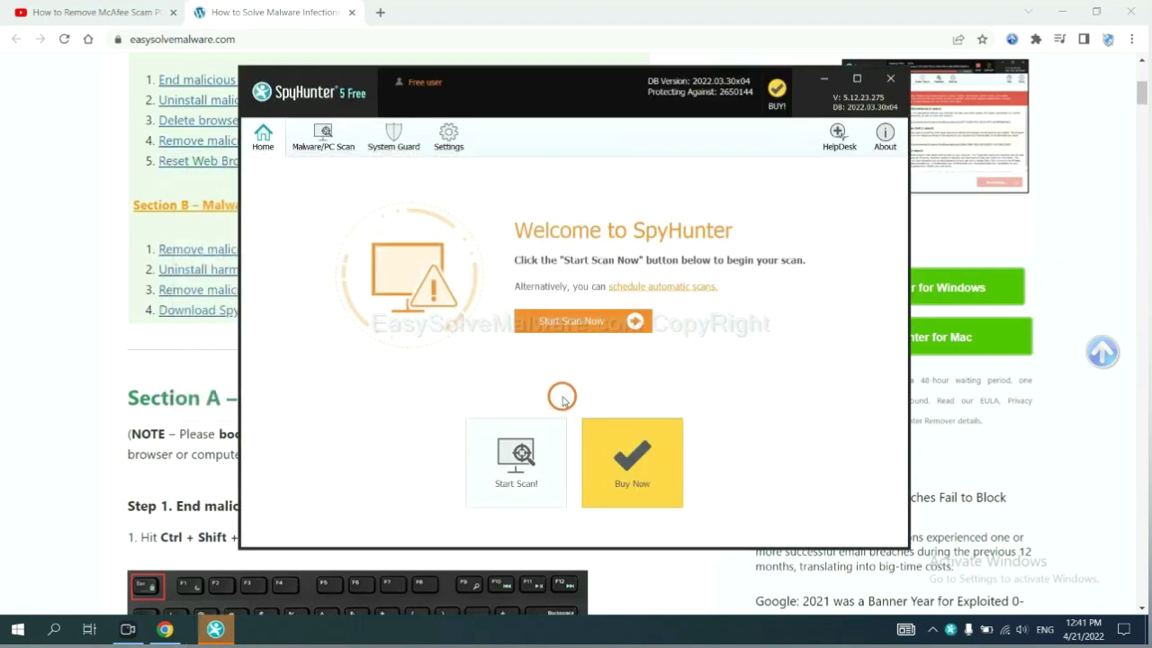
Run a SpyHunter scan and continue past the unknown object remove360.bat.
left_click(567, 328)
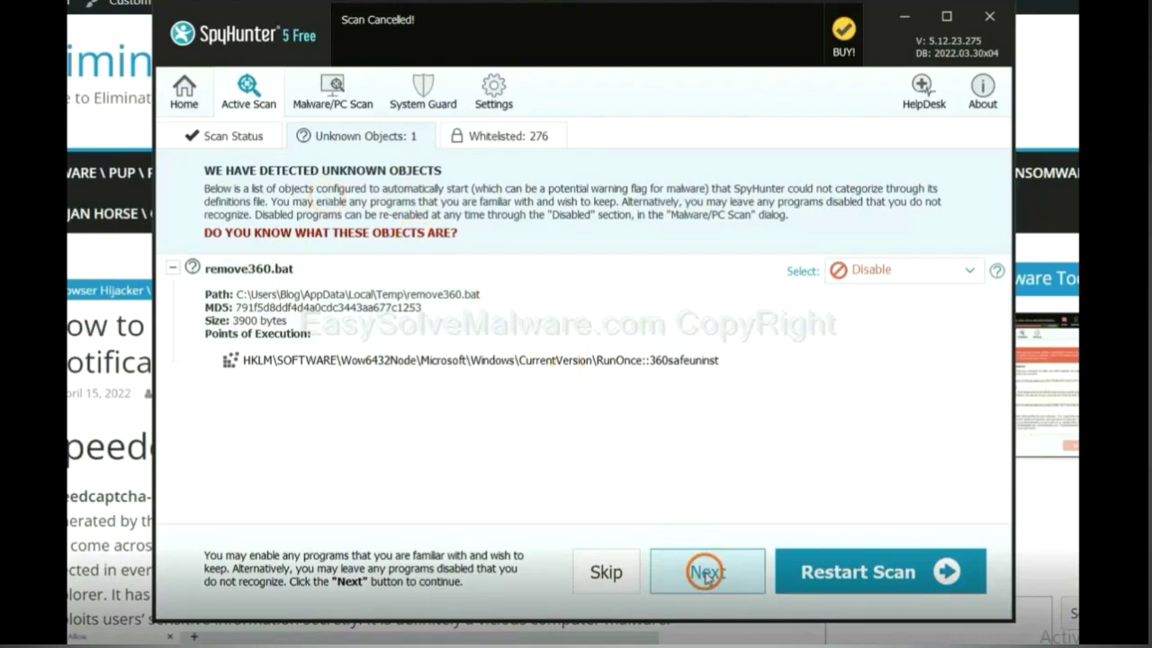
left_click(706, 573)
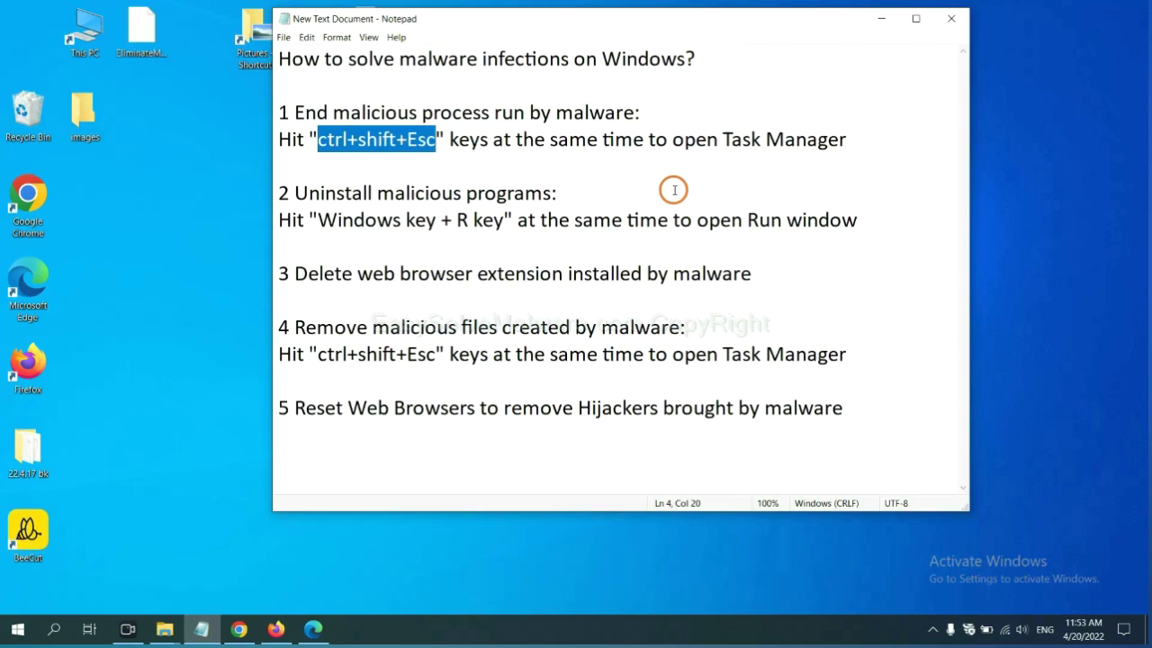
Highlight 'ctrl+shift+Esc' in step 1 of the Notepad notes to show how Task Manager opens.
left_click_drag(416, 144, 320, 142)
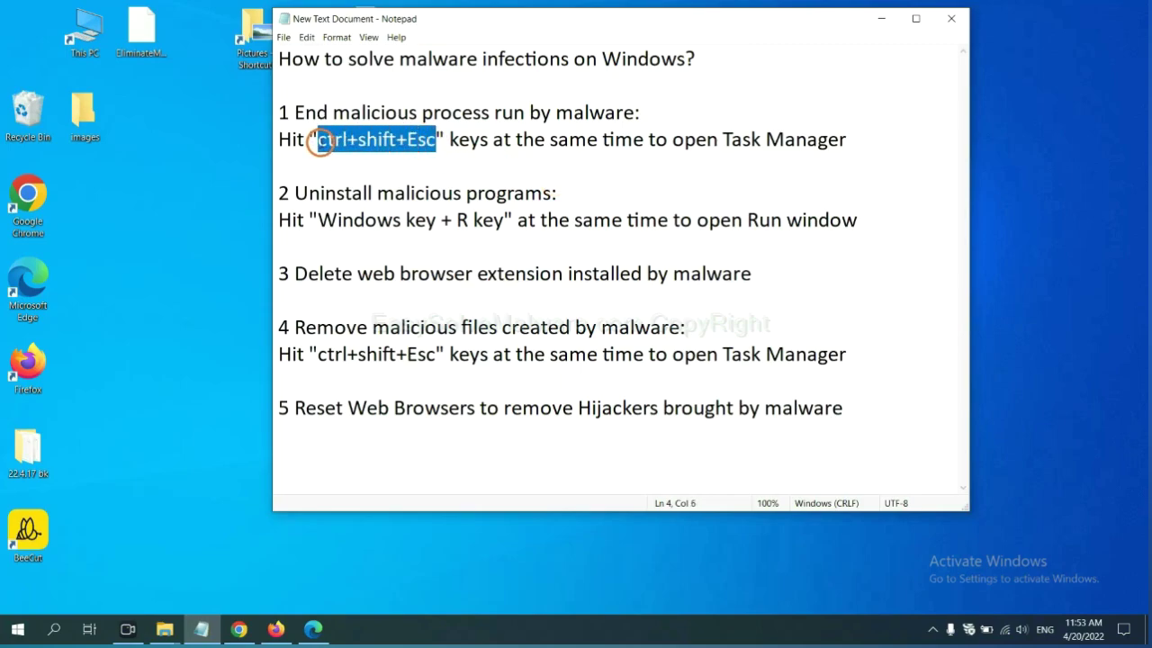
key("ctrl+shift+Escape")
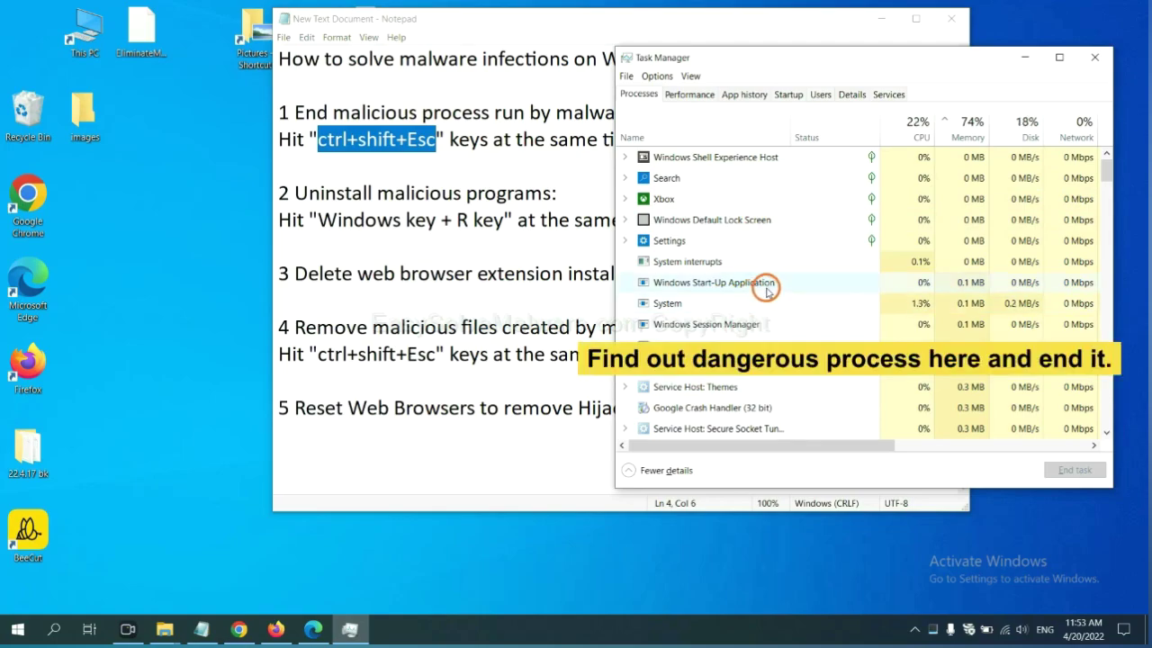
left_click(767, 303)
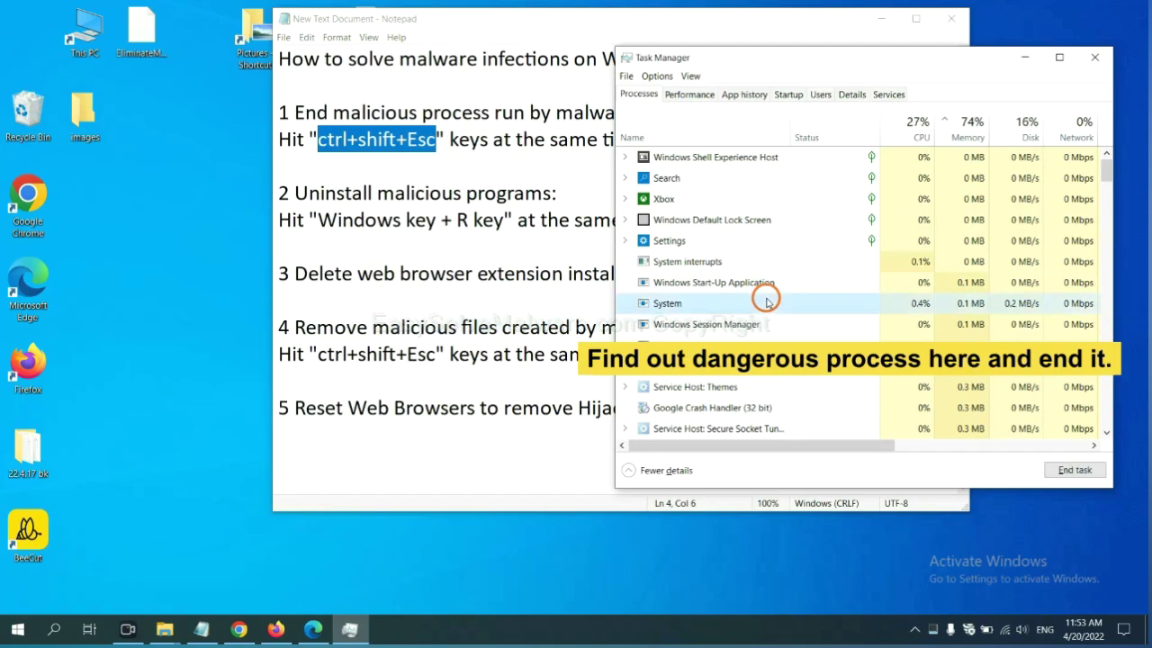
left_click(762, 345)
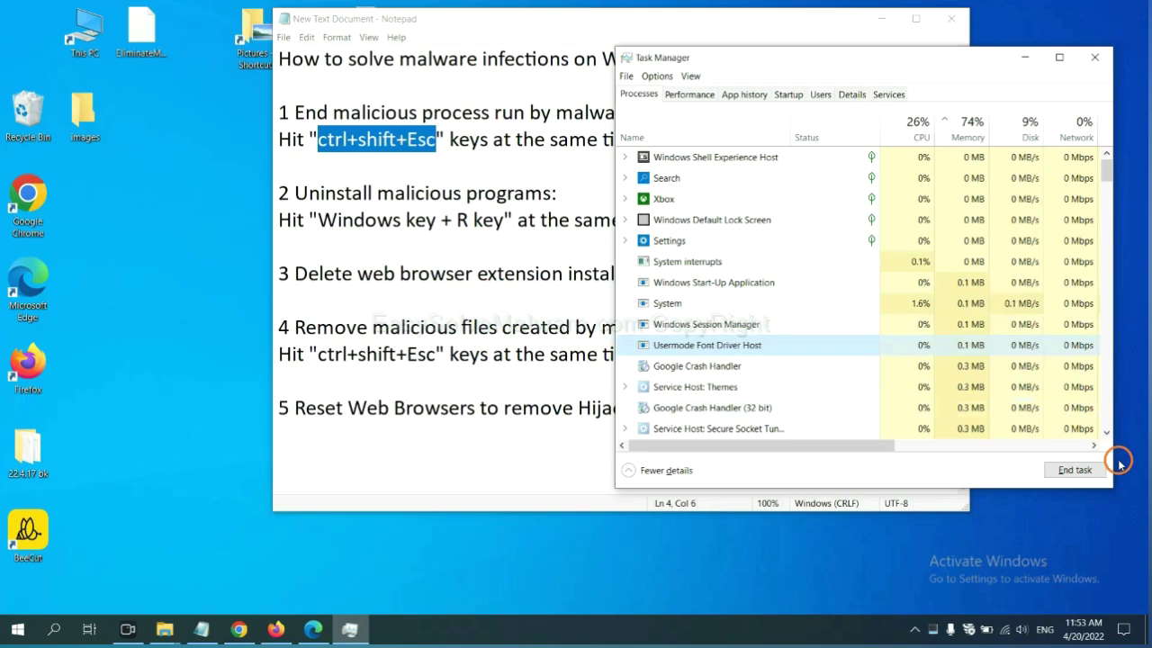
left_click(1083, 470)
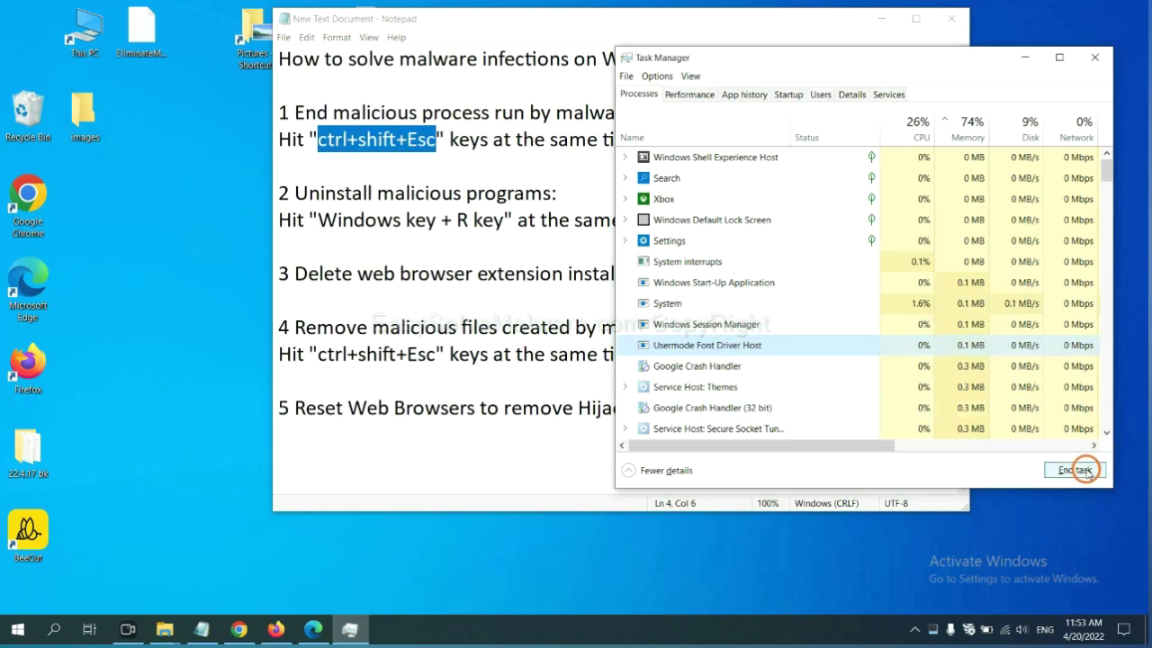
left_click(1089, 57)
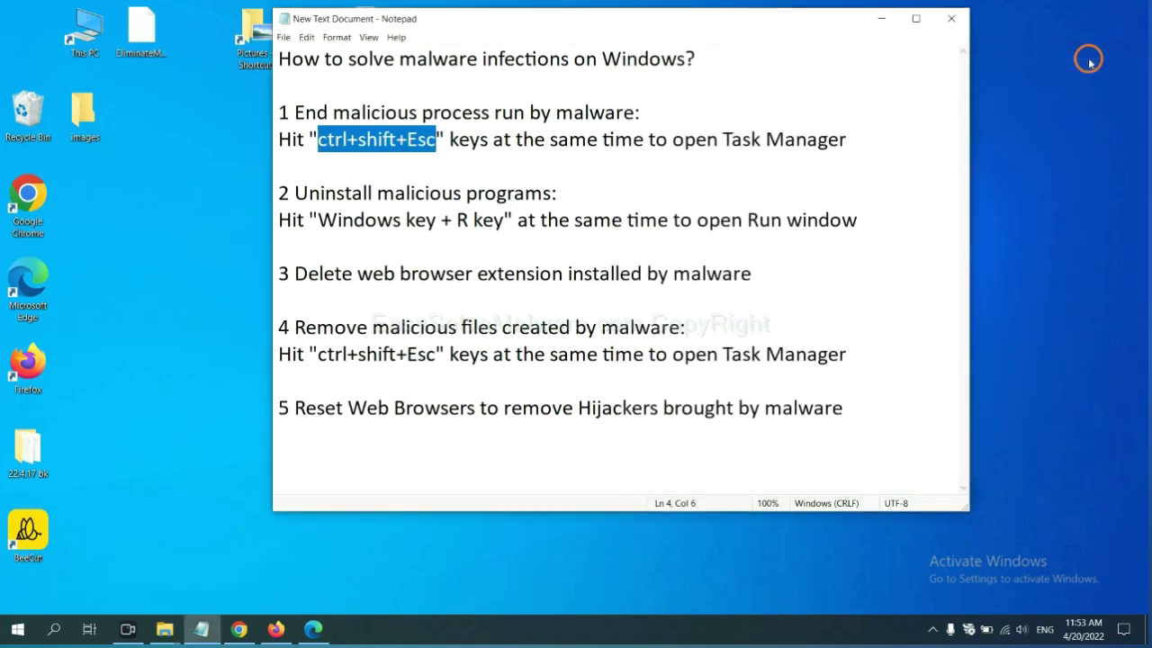
left_click(716, 244)
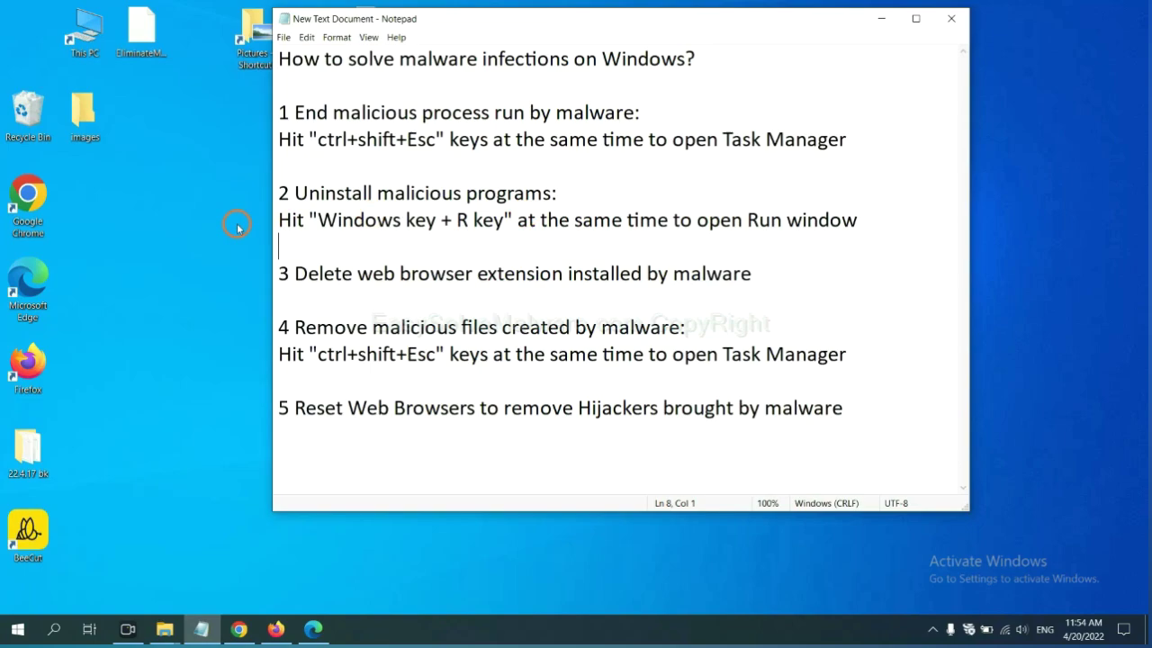
Highlight the Run shortcut in step 2, then run 'control panel' from the Run dialog.
left_click_drag(315, 224, 498, 231)
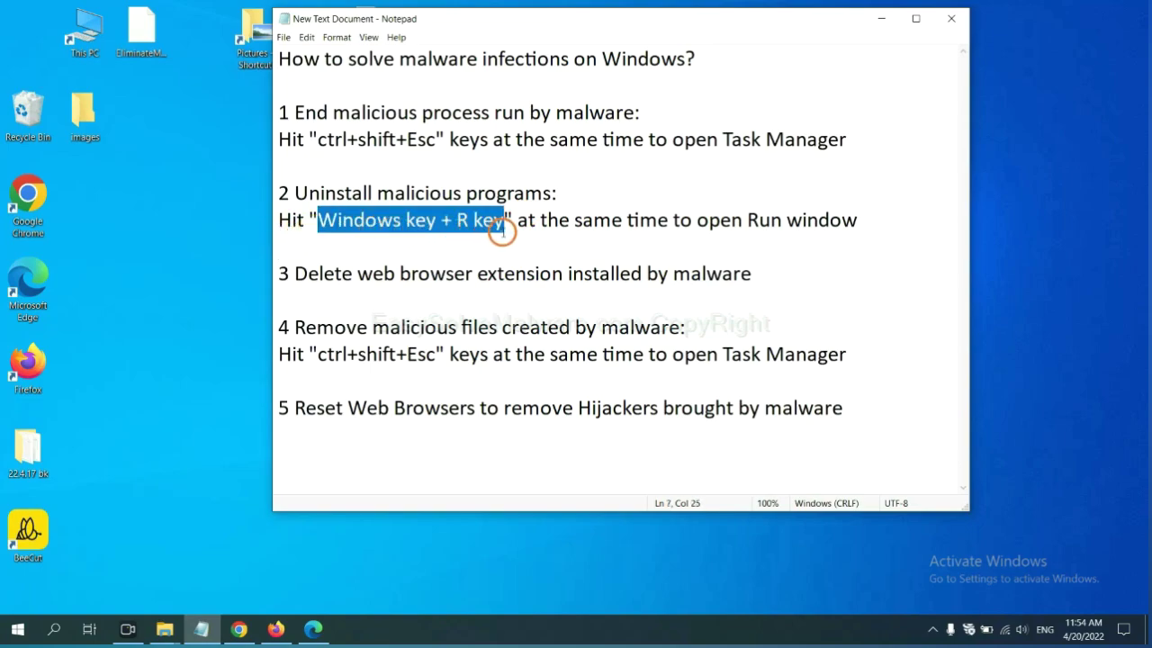
key("super+r")
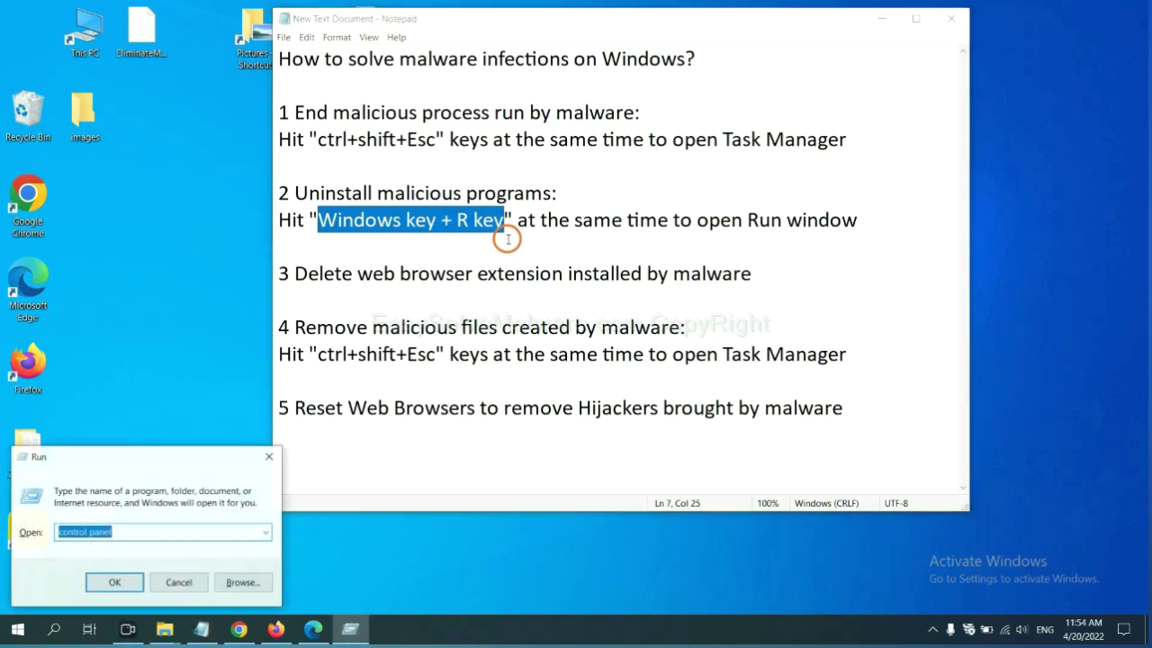
left_click_drag(133, 463, 876, 200)
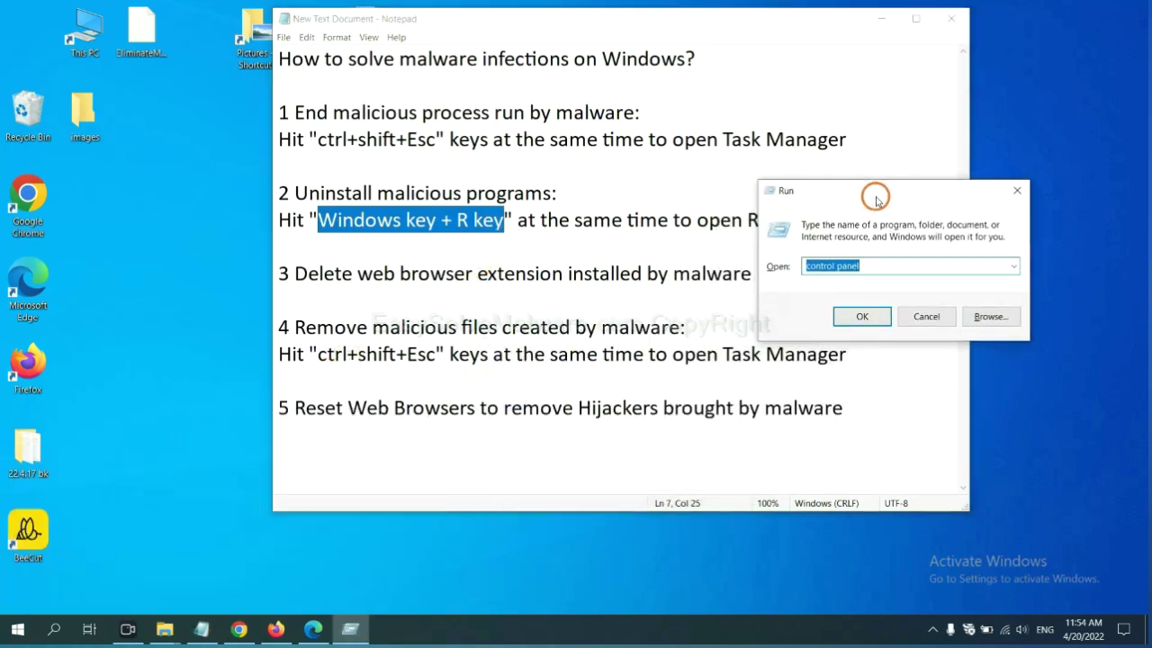
left_click(885, 264)
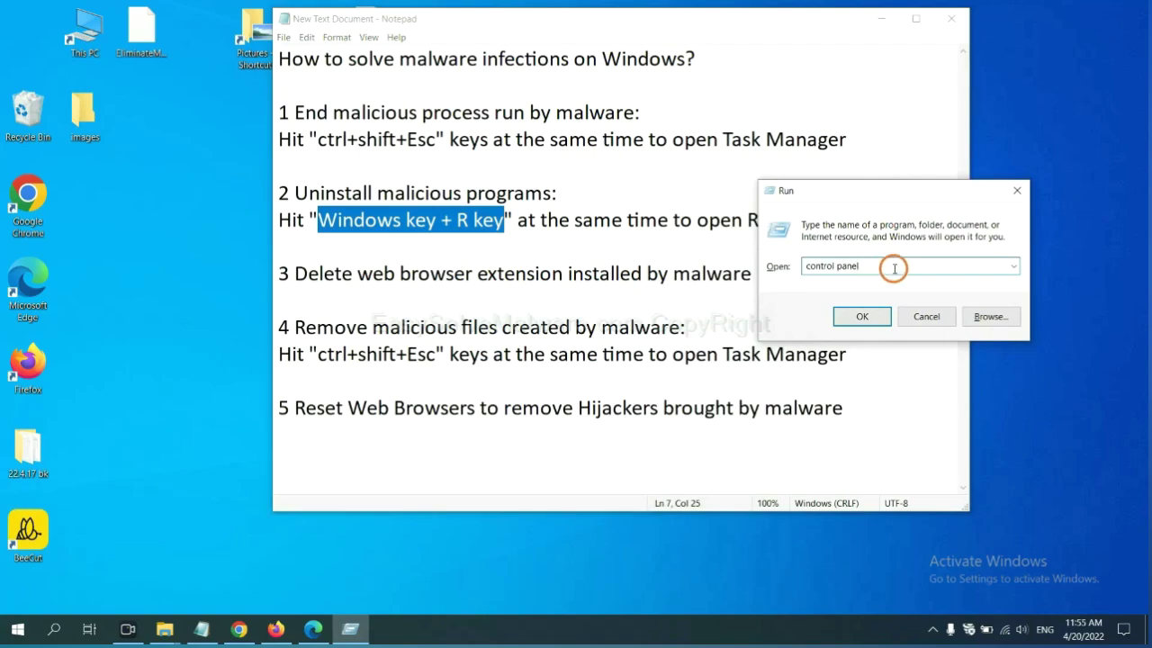
double_click(817, 266)
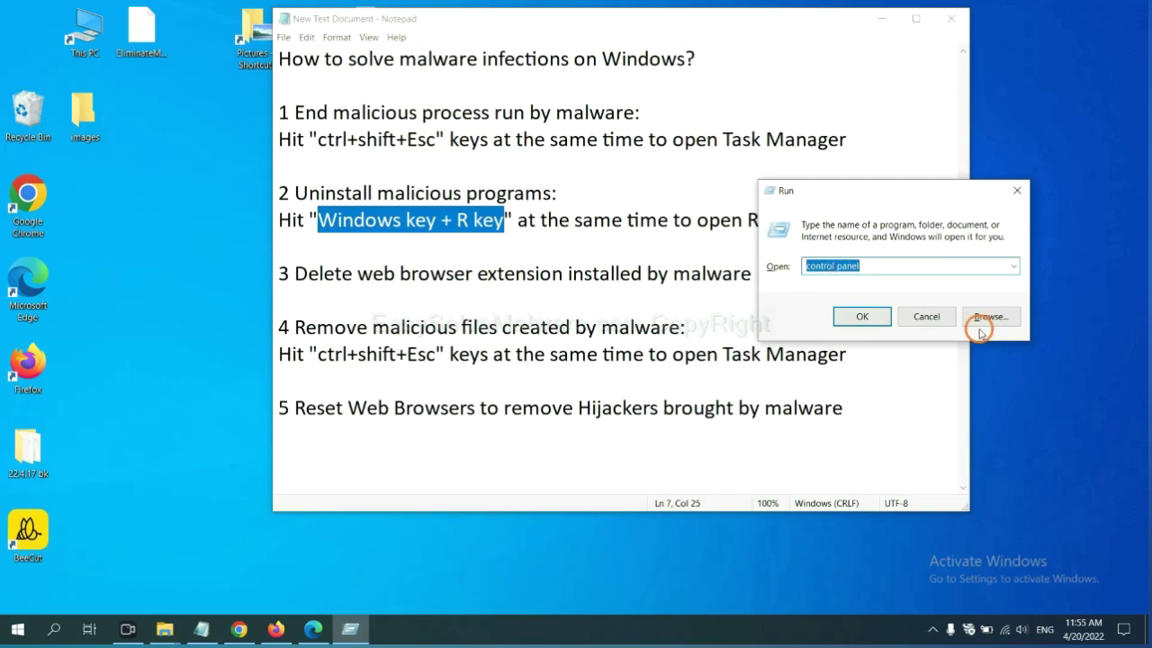
left_click(860, 324)
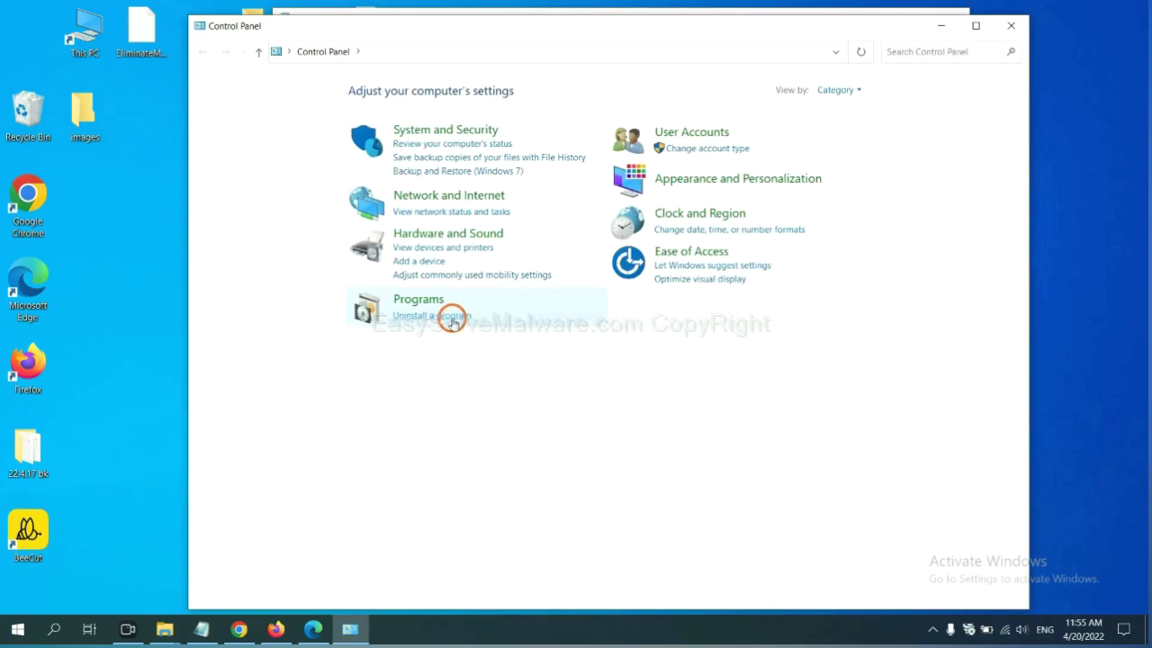
In Programs and Features, select Xiph.Org Open Codecs, then close the window.
left_click(432, 316)
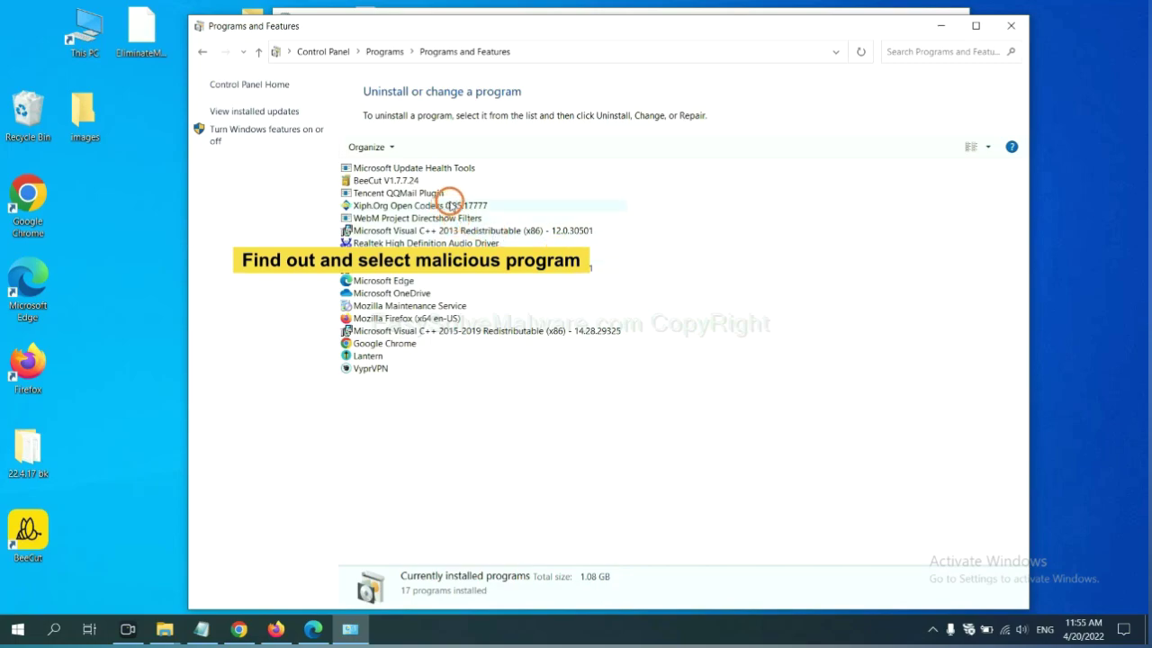
left_click(451, 205)
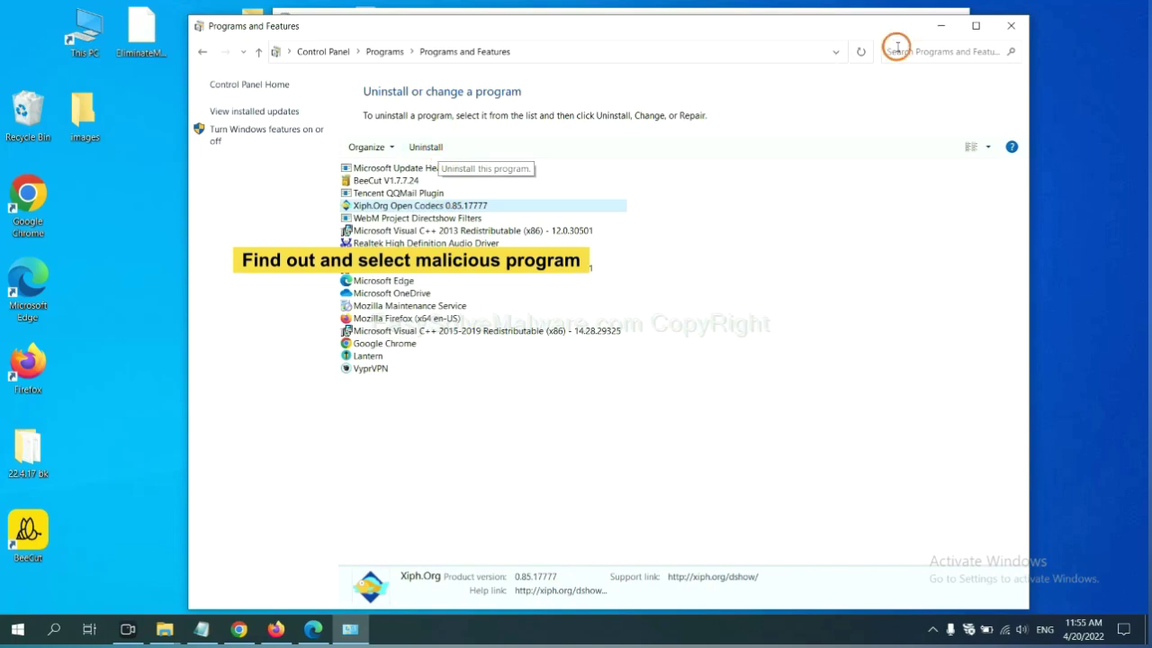
left_click(1016, 29)
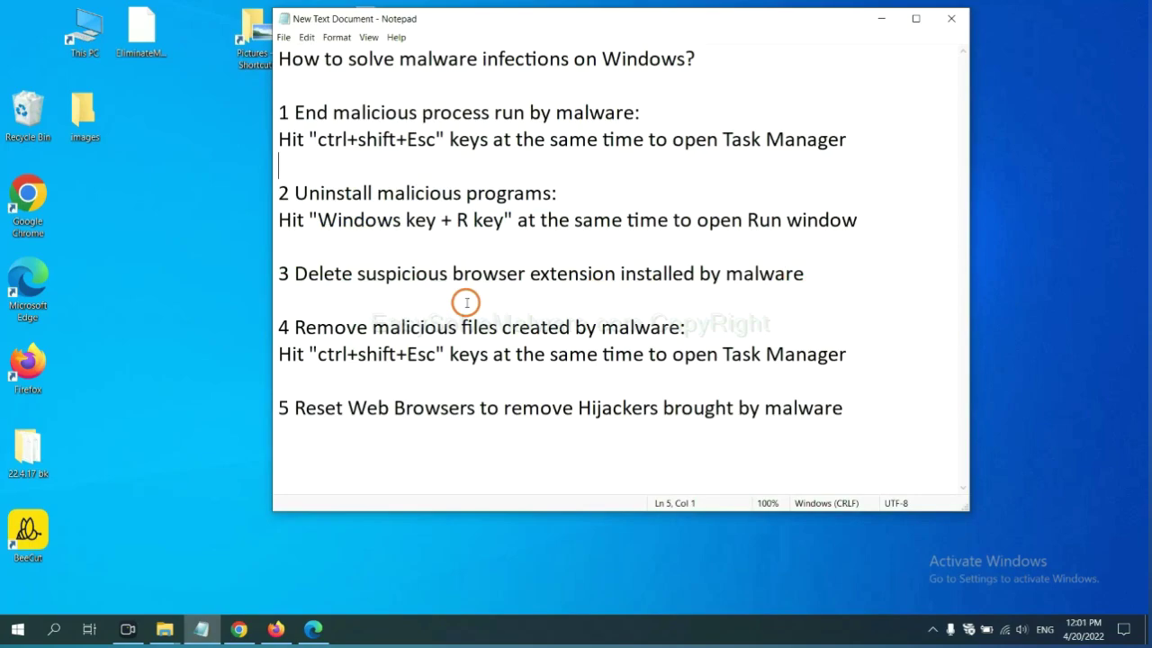
Open Chrome's Extensions page through More tools to view the Scroll To Top extension.
left_click(241, 626)
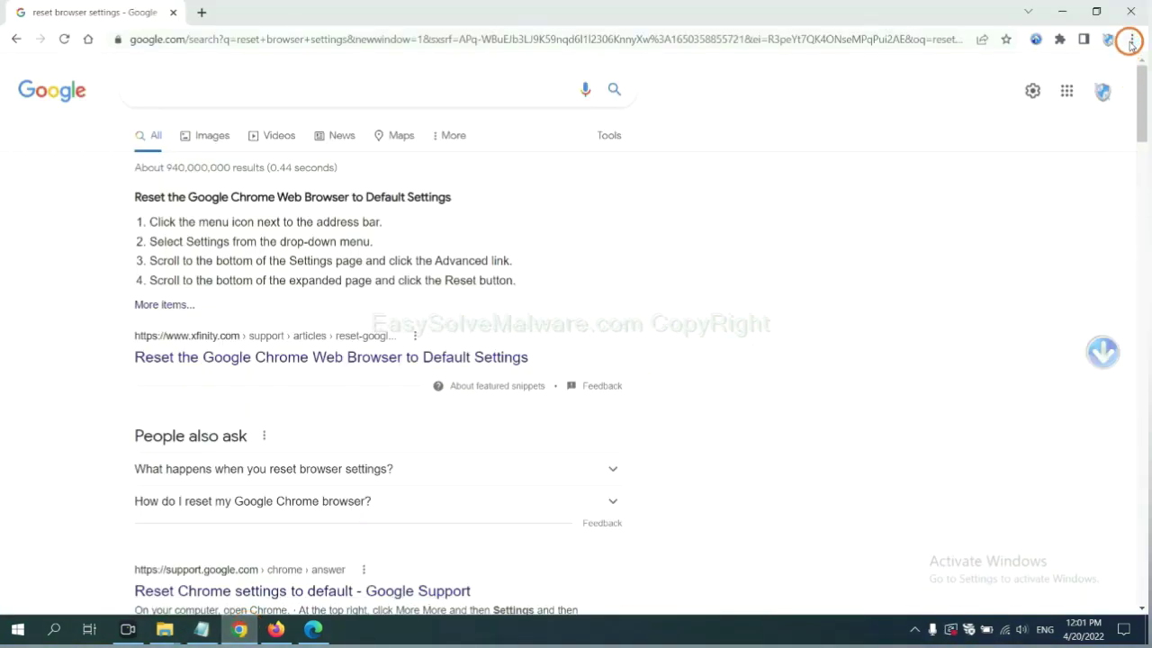
left_click(1131, 39)
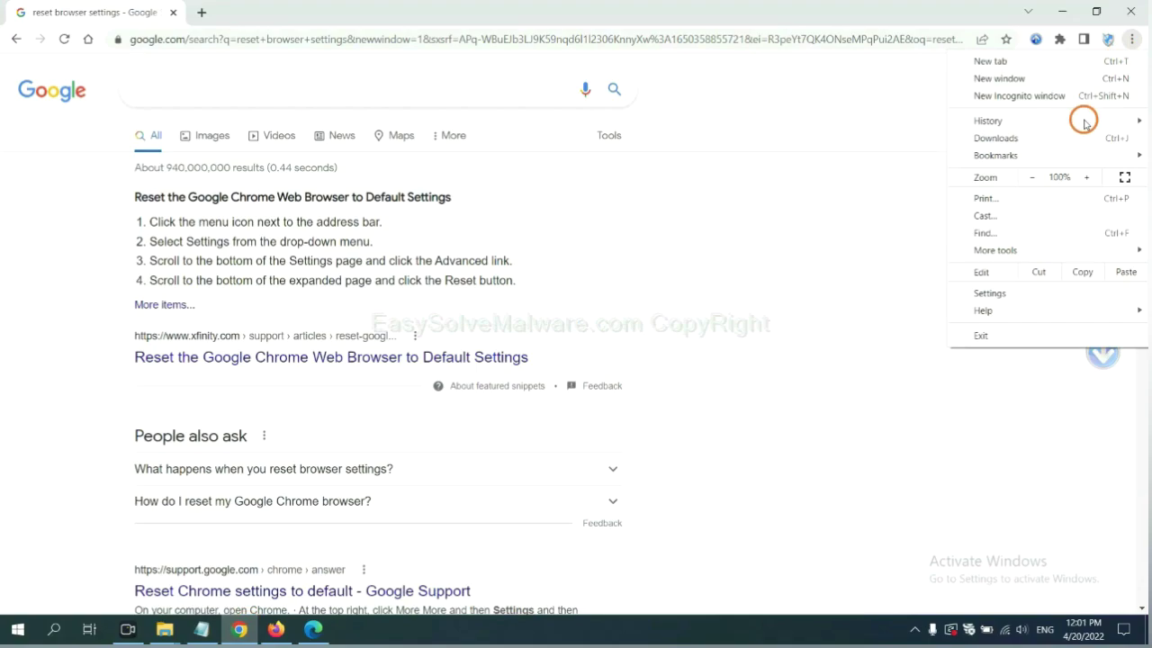
mouse_move(1031, 250)
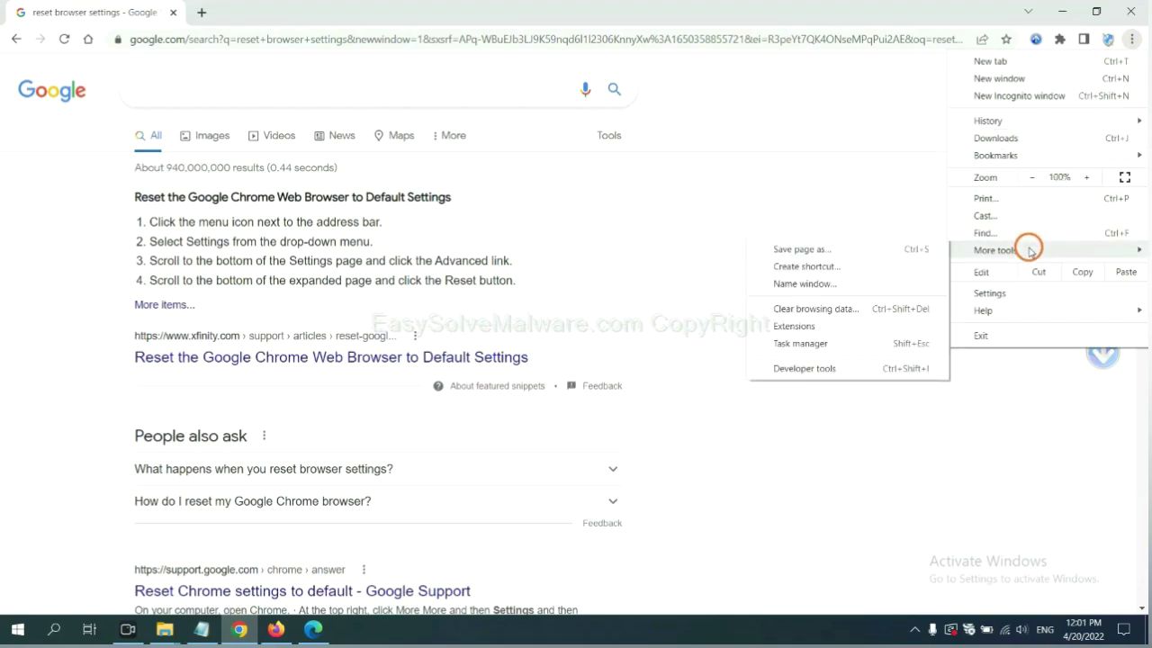
left_click(846, 324)
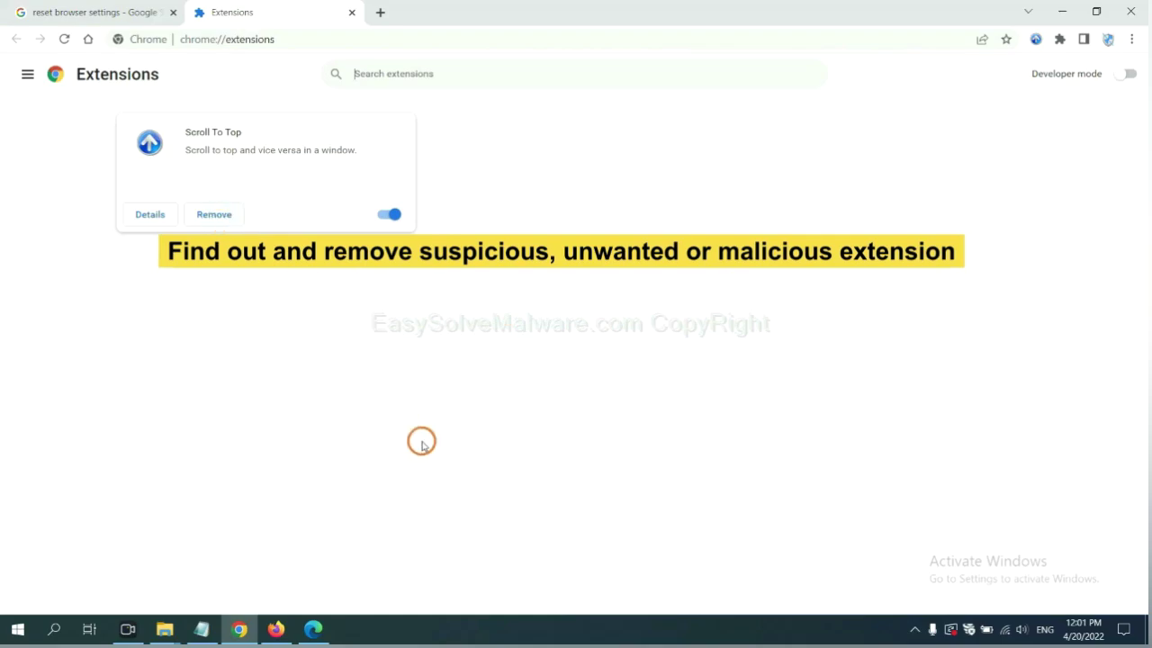
Check the GIPHY for Firefox extension's options in Firefox's add-ons manager, then switch to Edge.
left_click(275, 628)
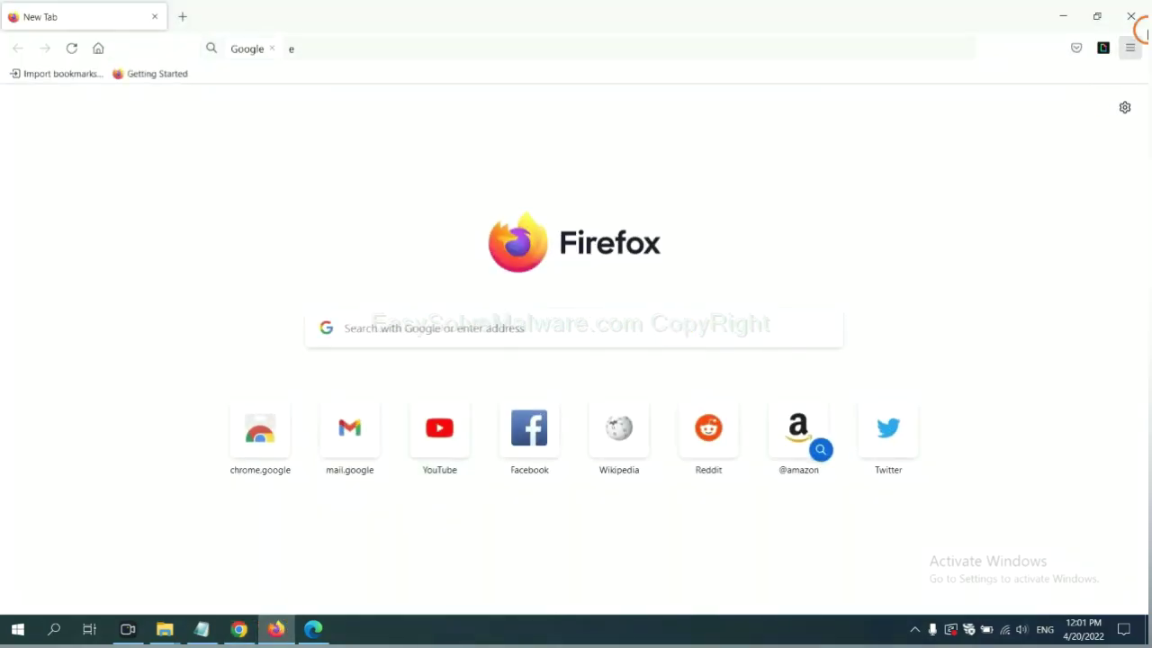
left_click(1134, 50)
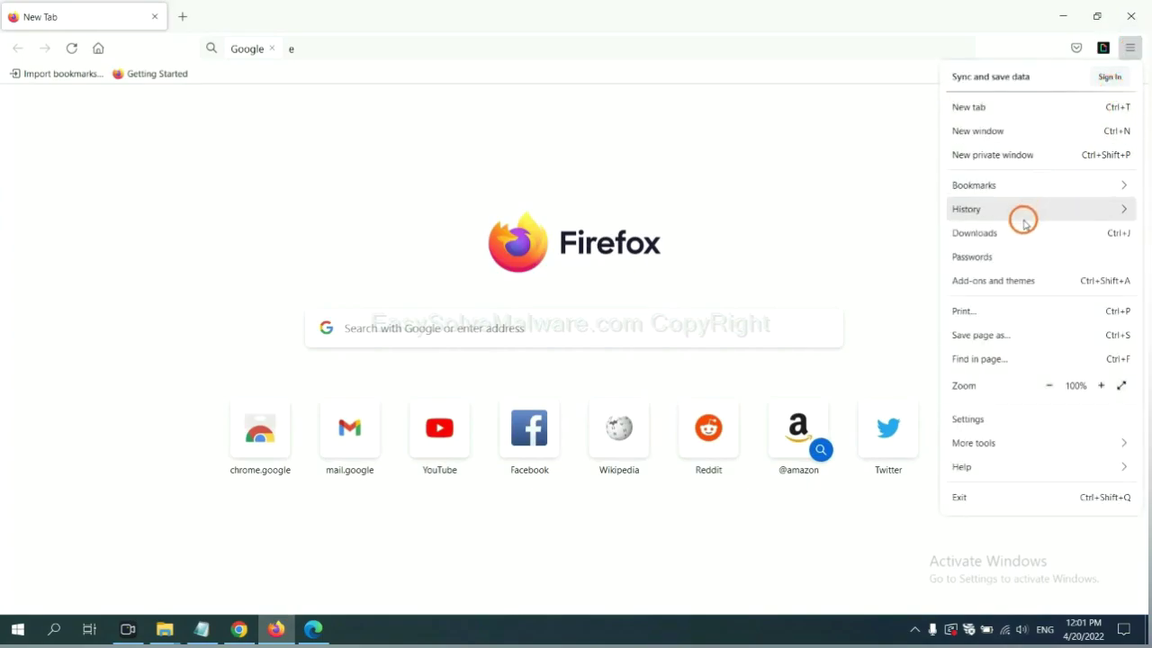
left_click(1004, 288)
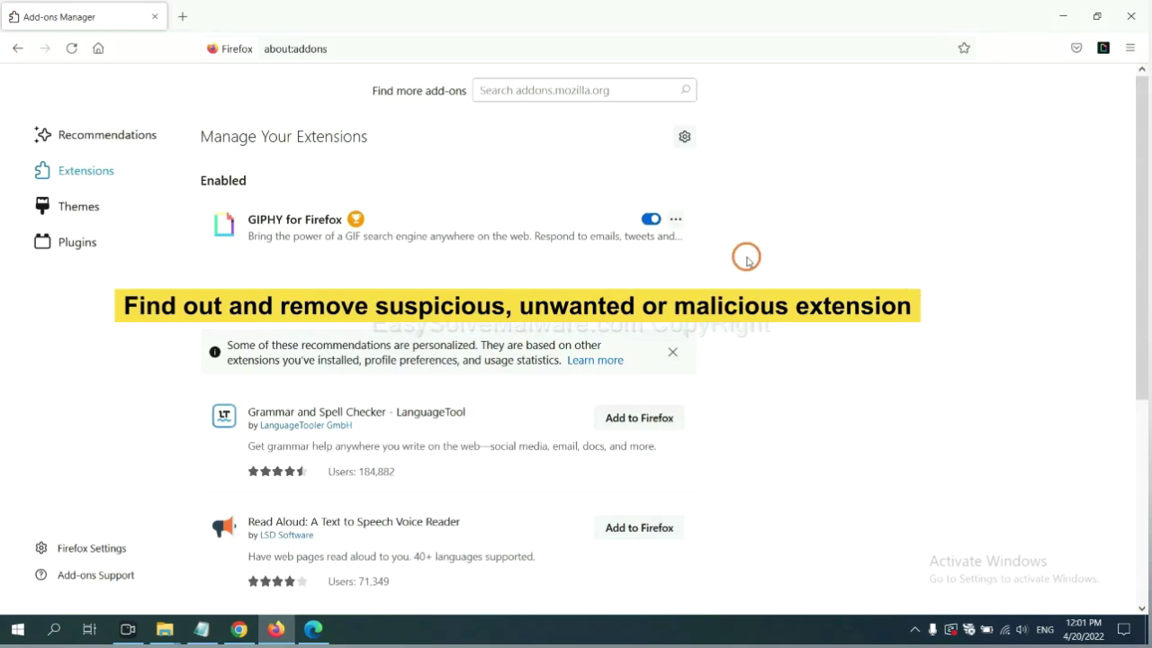
left_click(675, 220)
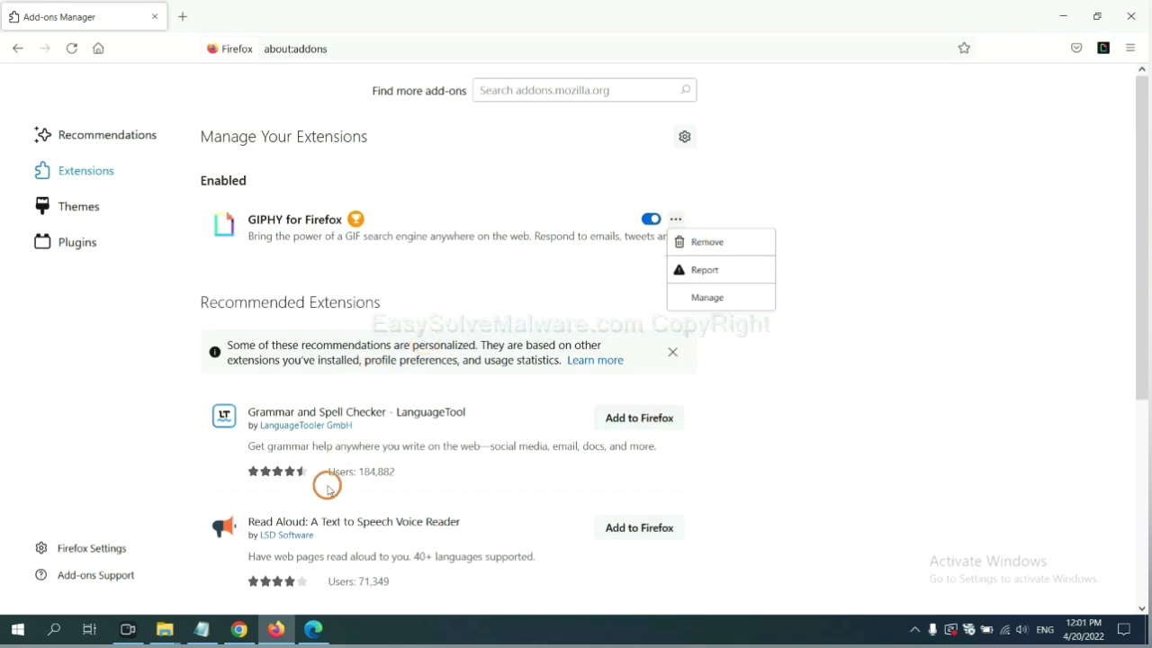
left_click(312, 634)
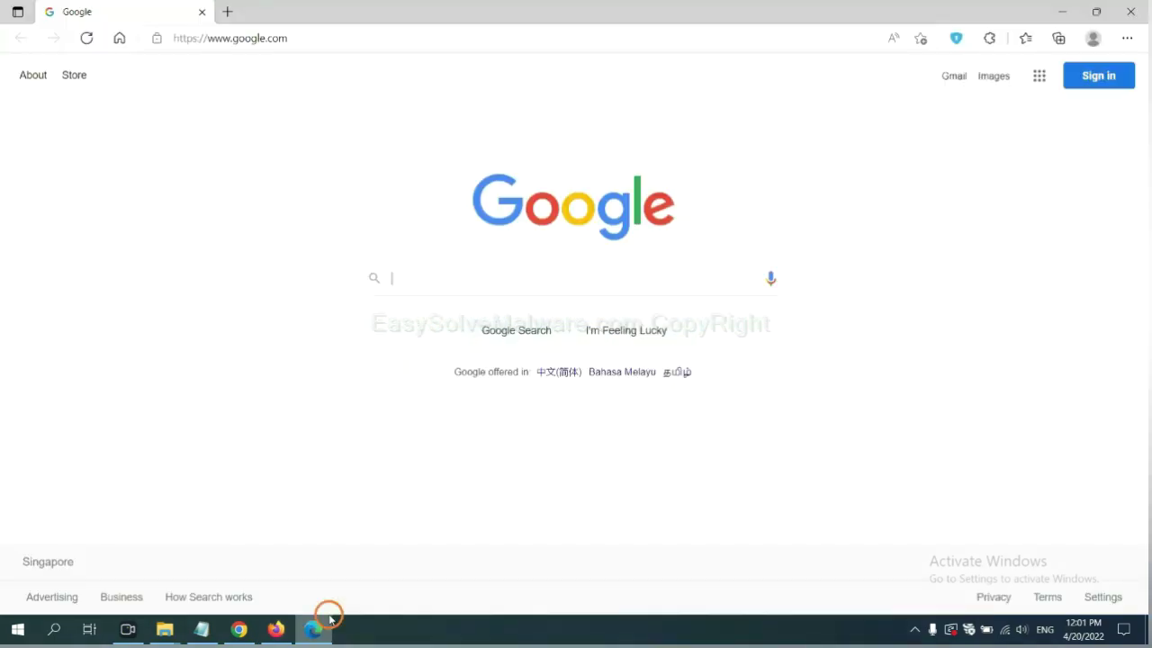
Remove ArcVpn Free Fast VPN Proxy from Edge's Manage extensions page and confirm.
left_click(1125, 39)
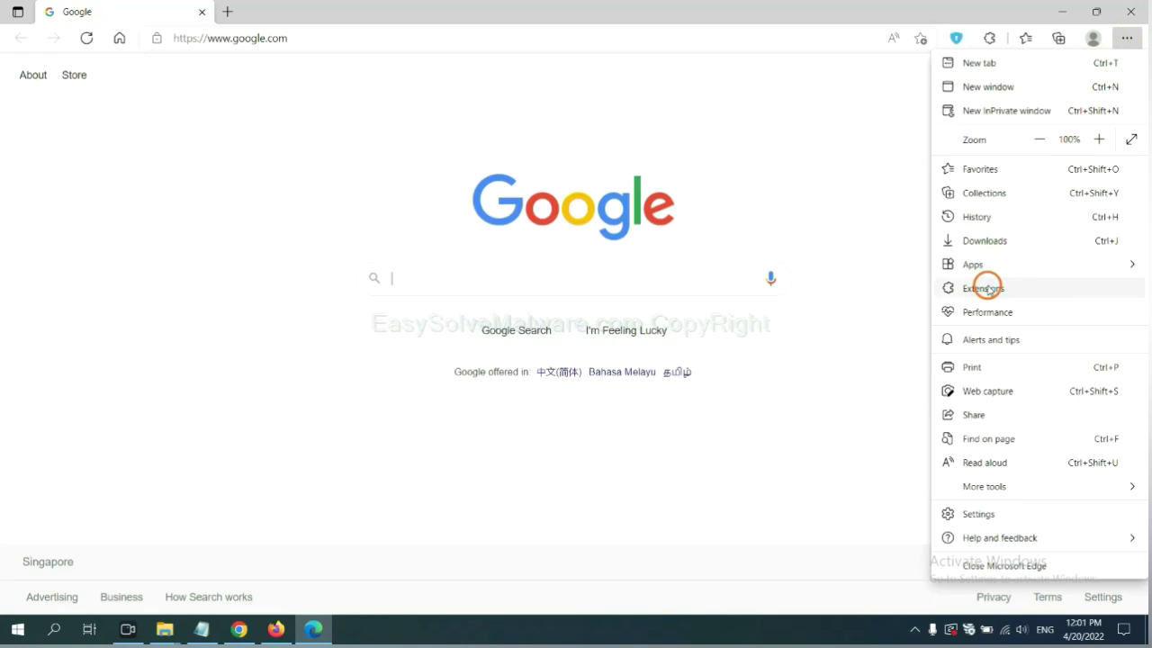
right_click(988, 288)
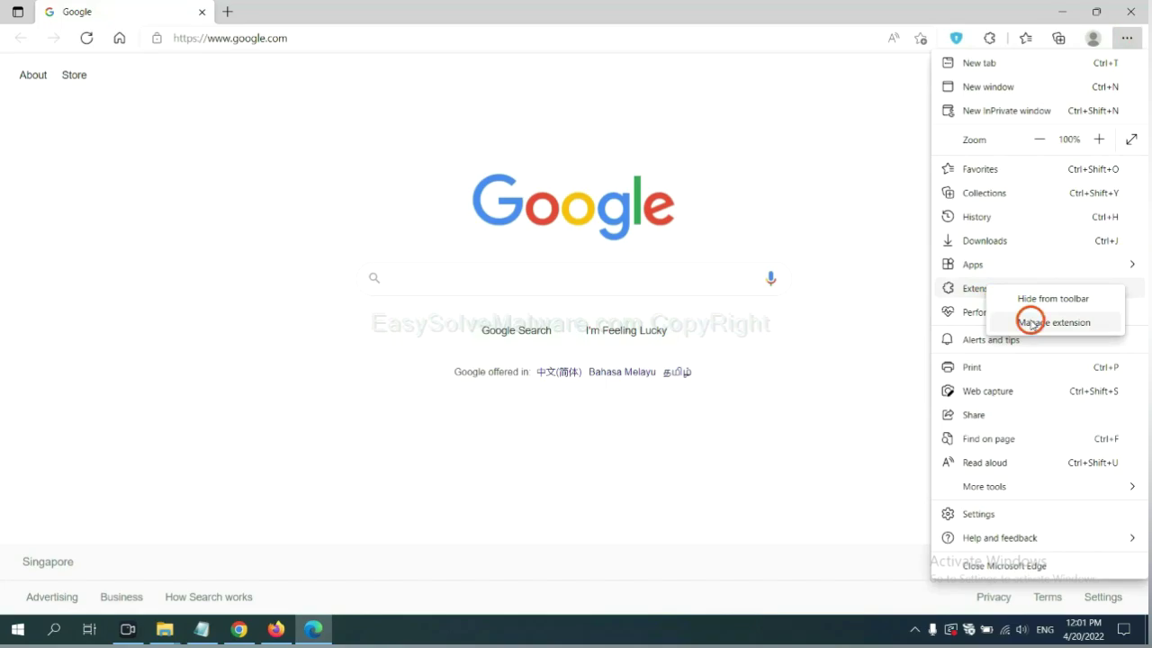
left_click(1031, 322)
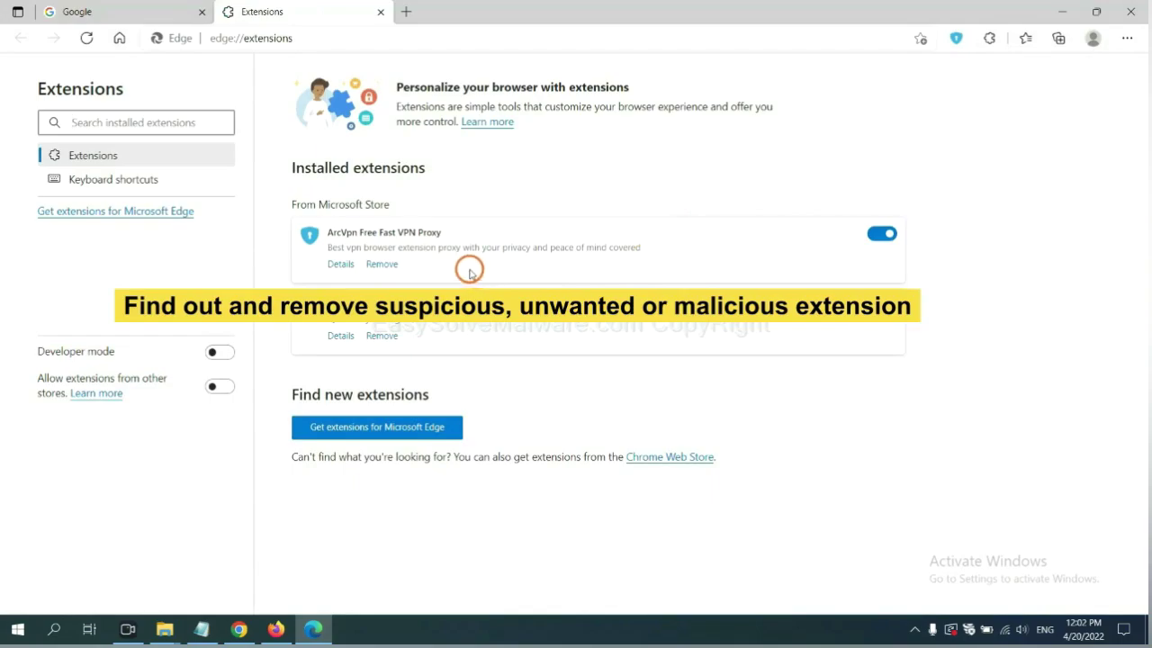
left_click(393, 266)
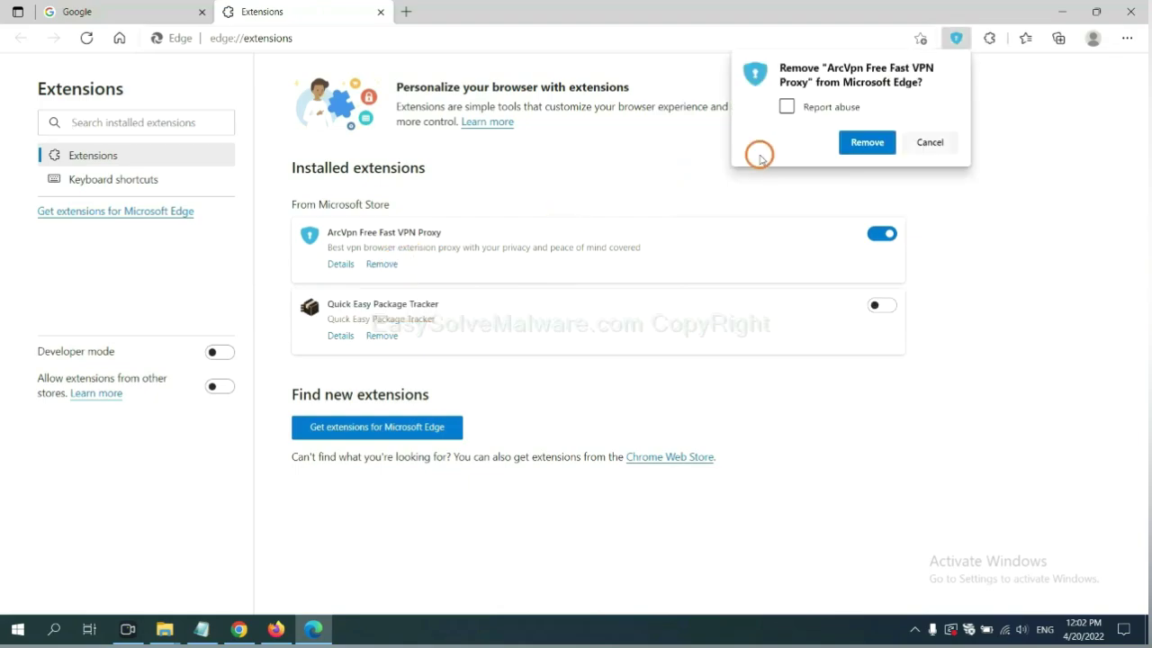
left_click(862, 143)
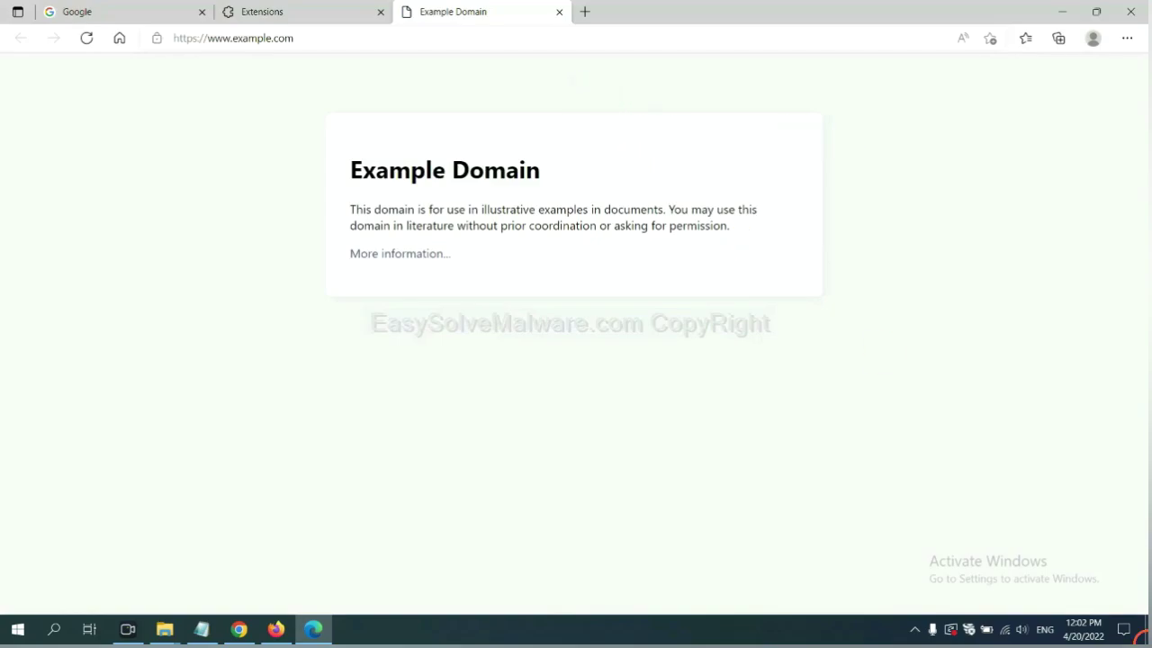
Show the desktop and highlight the two regedit instruction lines under step 4 in the notes.
left_click(1149, 635)
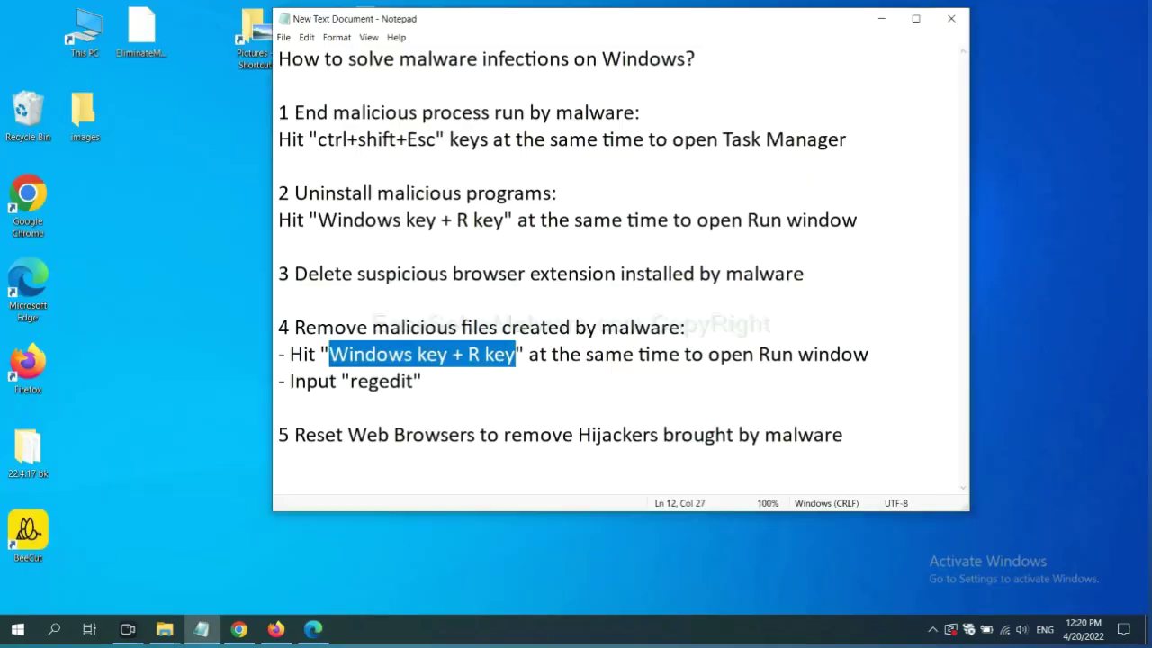
left_click(776, 351)
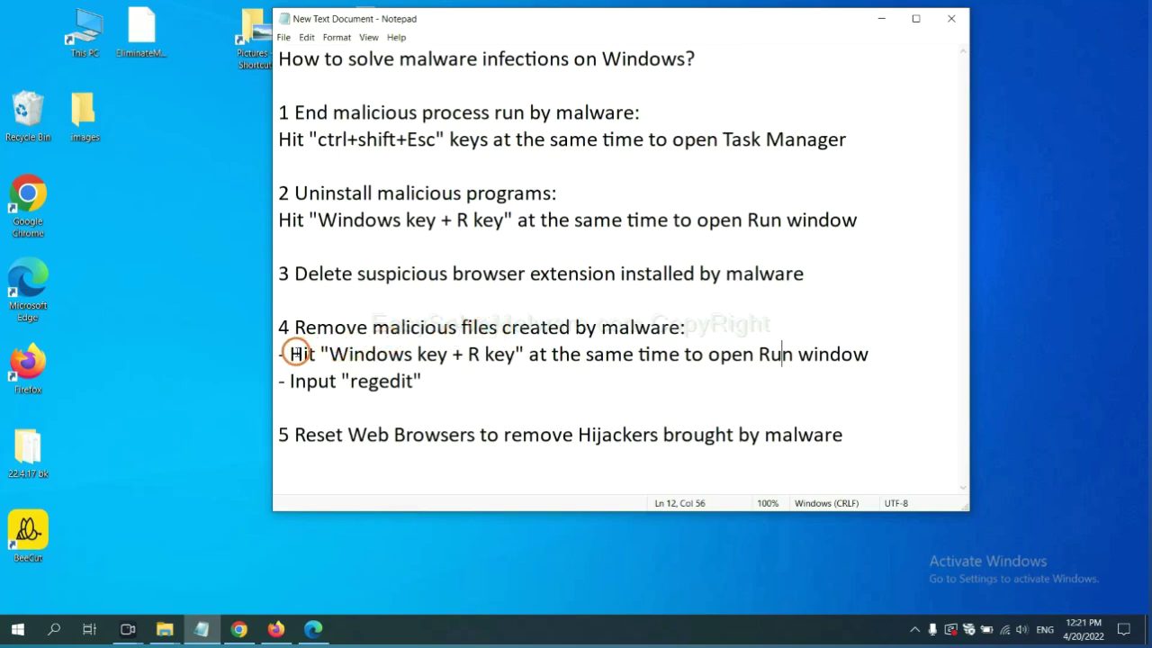
left_click_drag(291, 354, 661, 367)
left_click(667, 360)
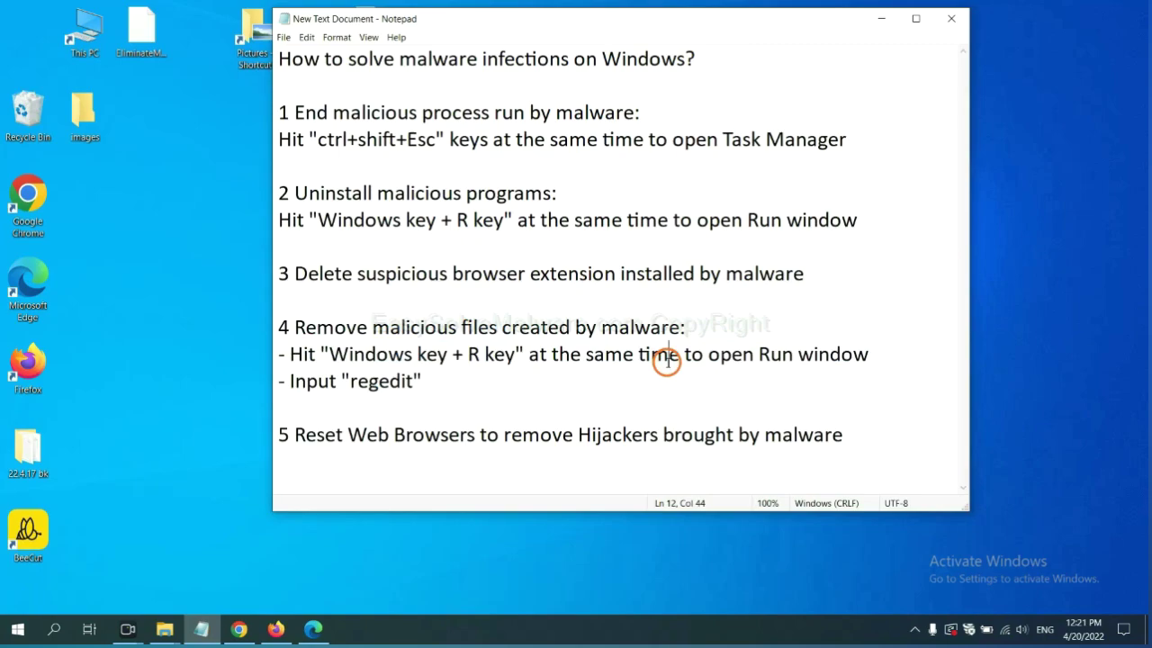
Run 'regedit' from the Run dialog to open Registry Editor.
key("super+r")
left_click_drag(216, 453, 914, 238)
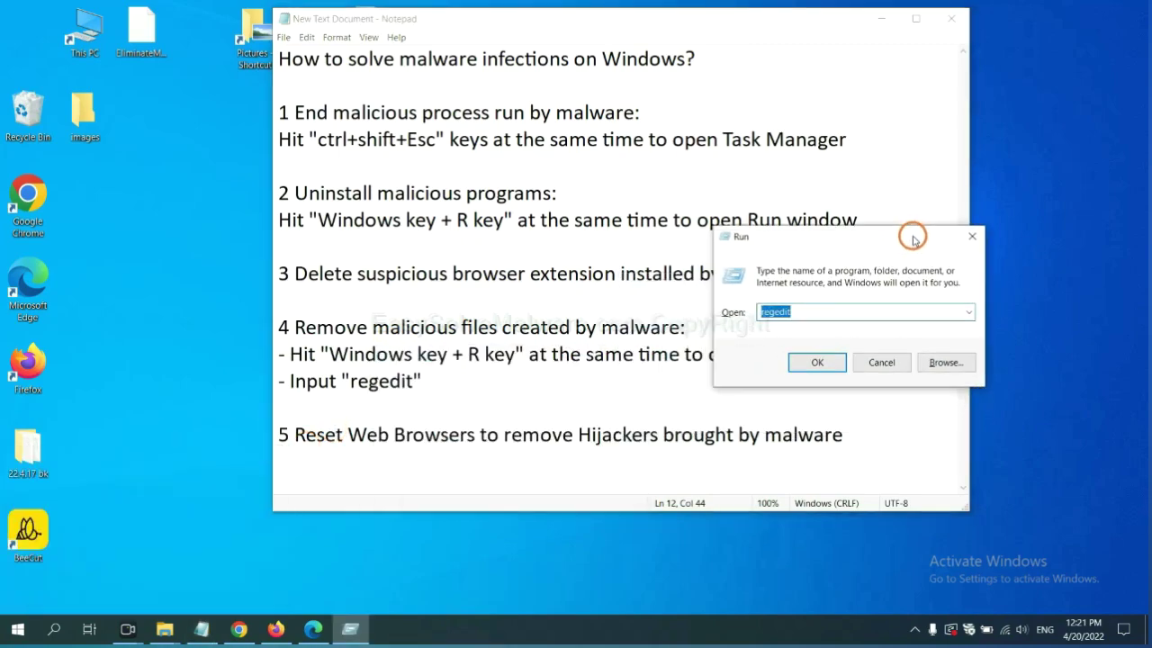
left_click(850, 311)
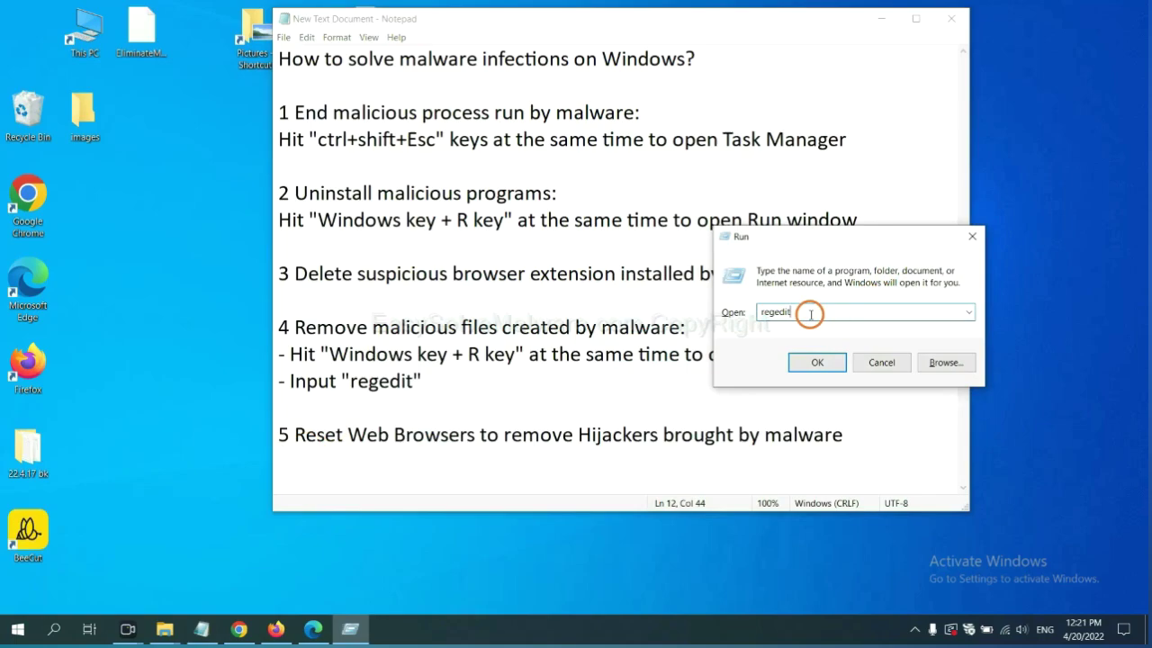
left_click(815, 362)
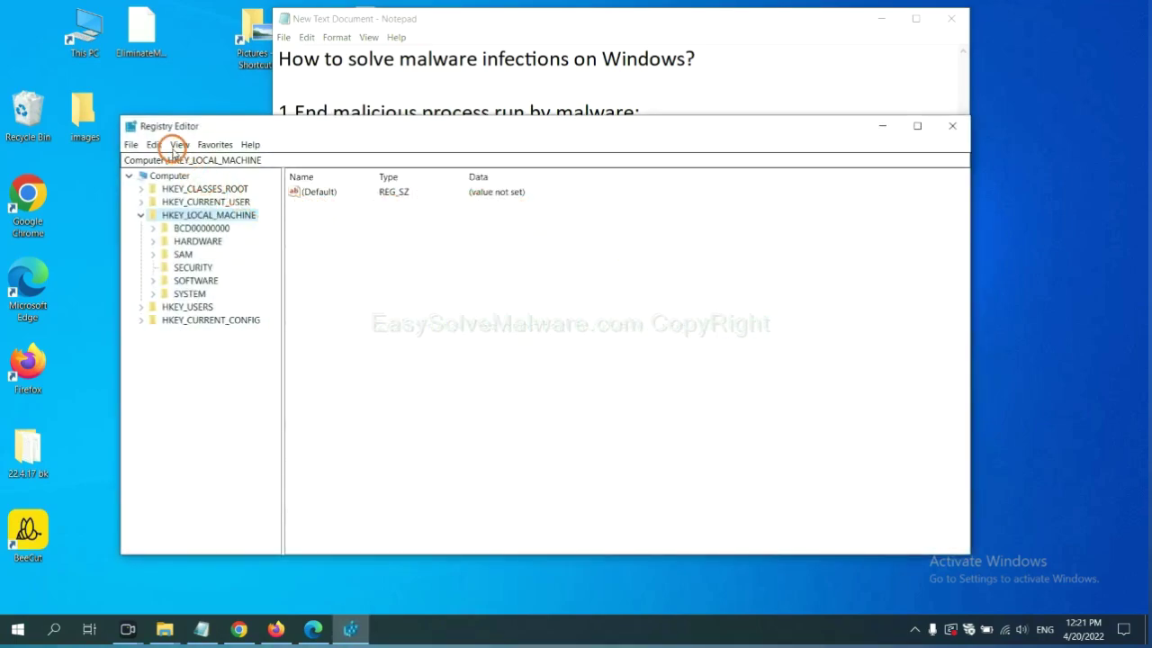
Search the registry for 'beecut' to find the BeeCut.exe entry under FEATURE_BROWSER_EMULATION.
left_click(155, 145)
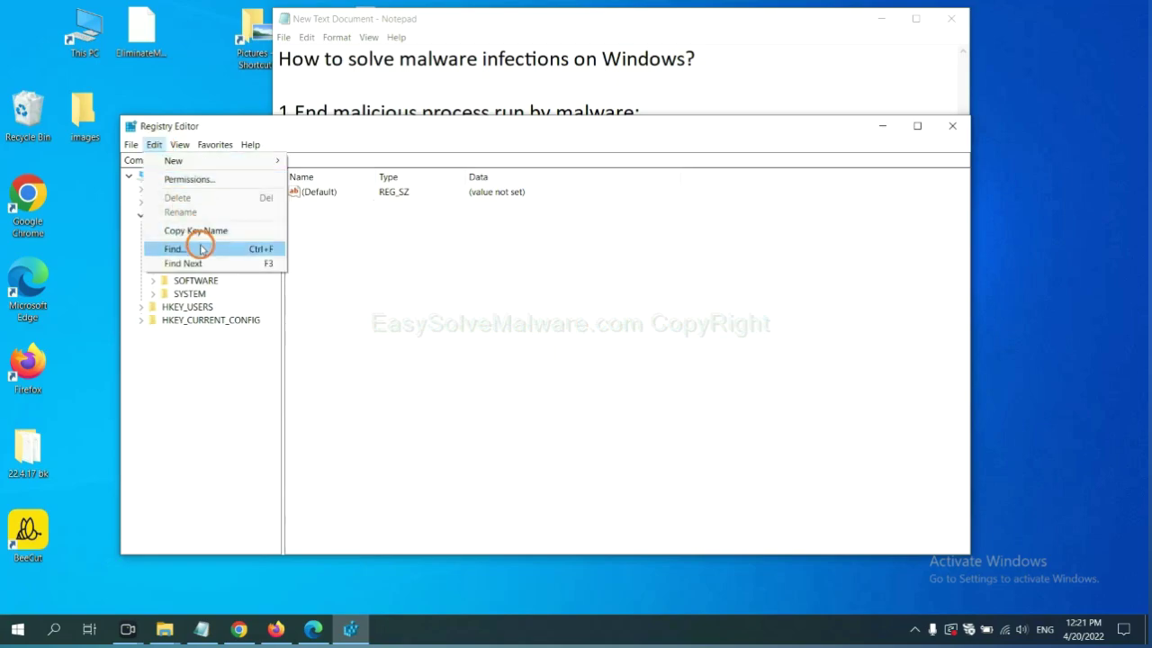
left_click(201, 249)
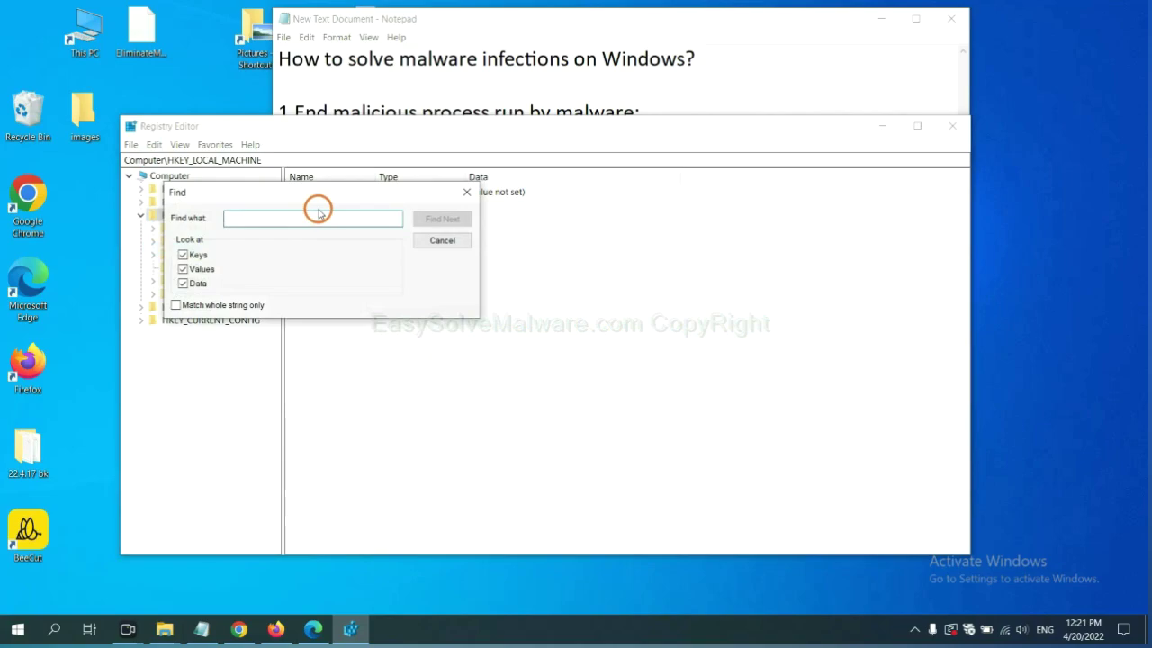
left_click_drag(321, 185, 441, 220)
left_click(410, 255)
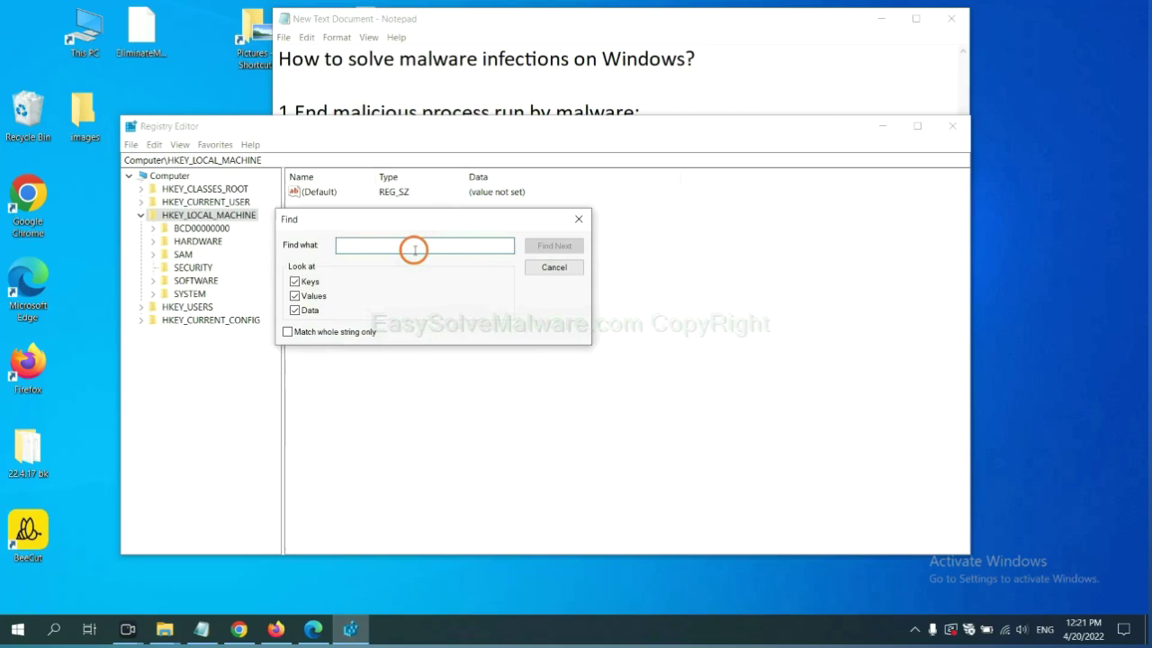
type("be")
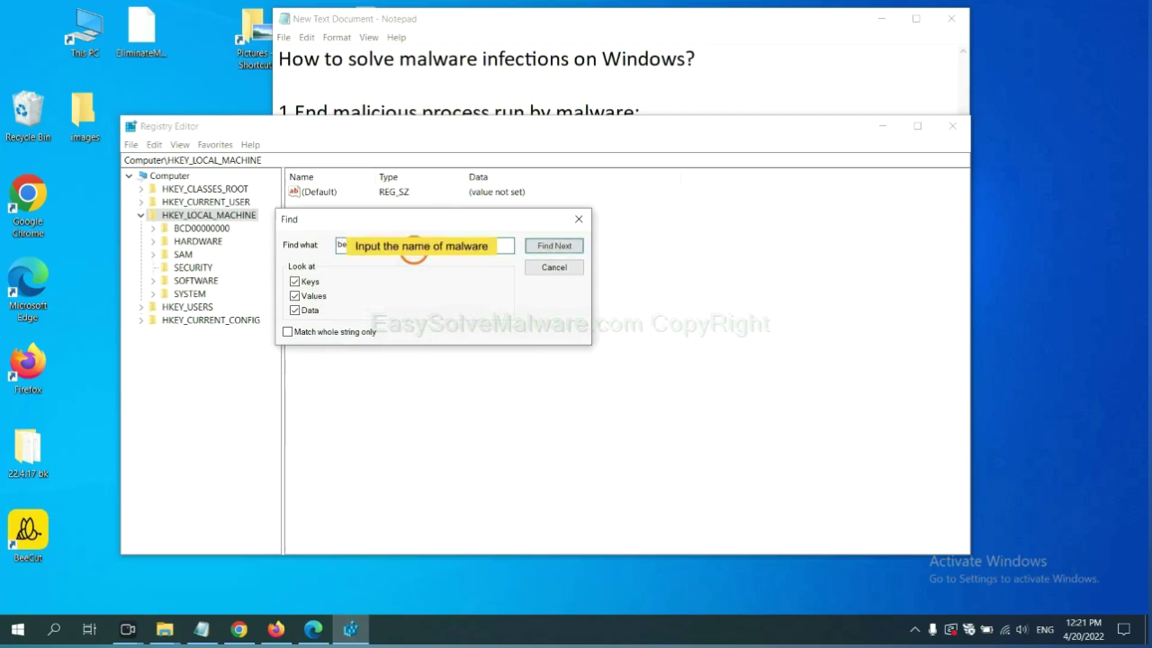
type("ecut")
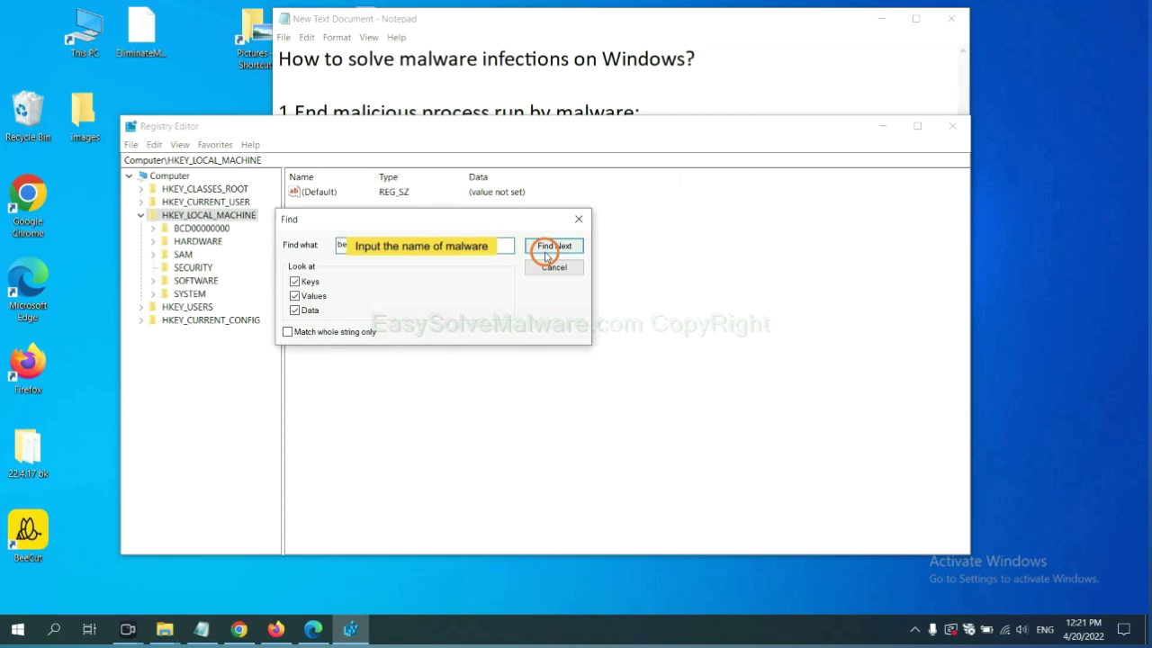
left_click(554, 246)
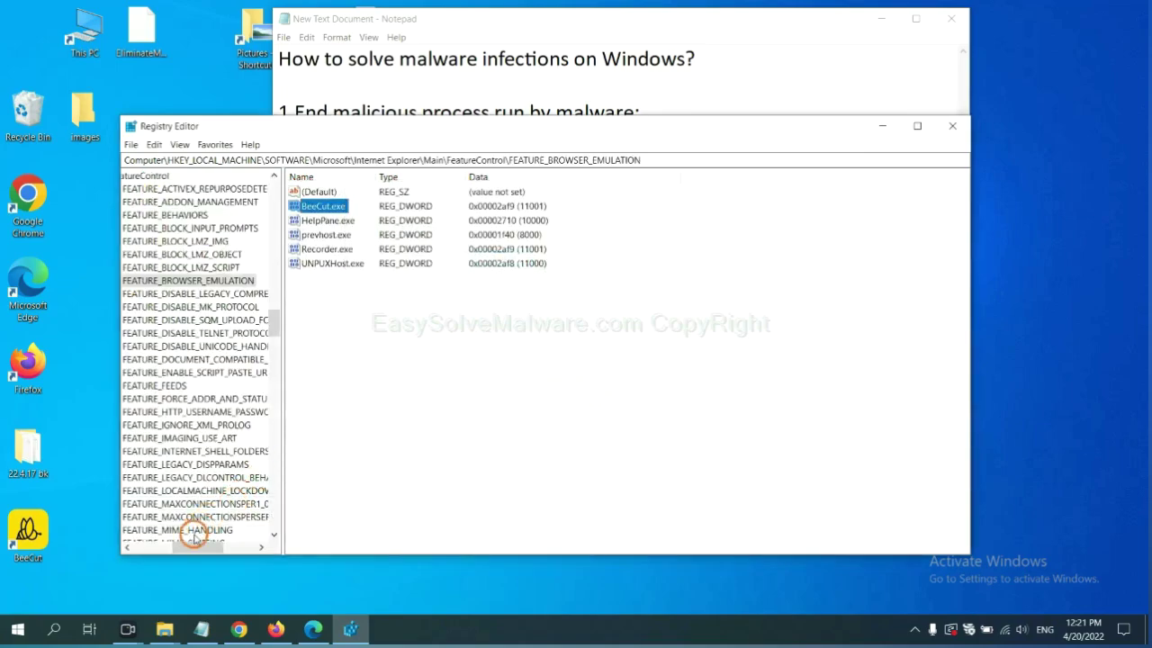
Bring up the actions for the FEATURE_BROWSER_EMULATION key holding the BeeCut.exe value.
left_click_drag(191, 547, 191, 546)
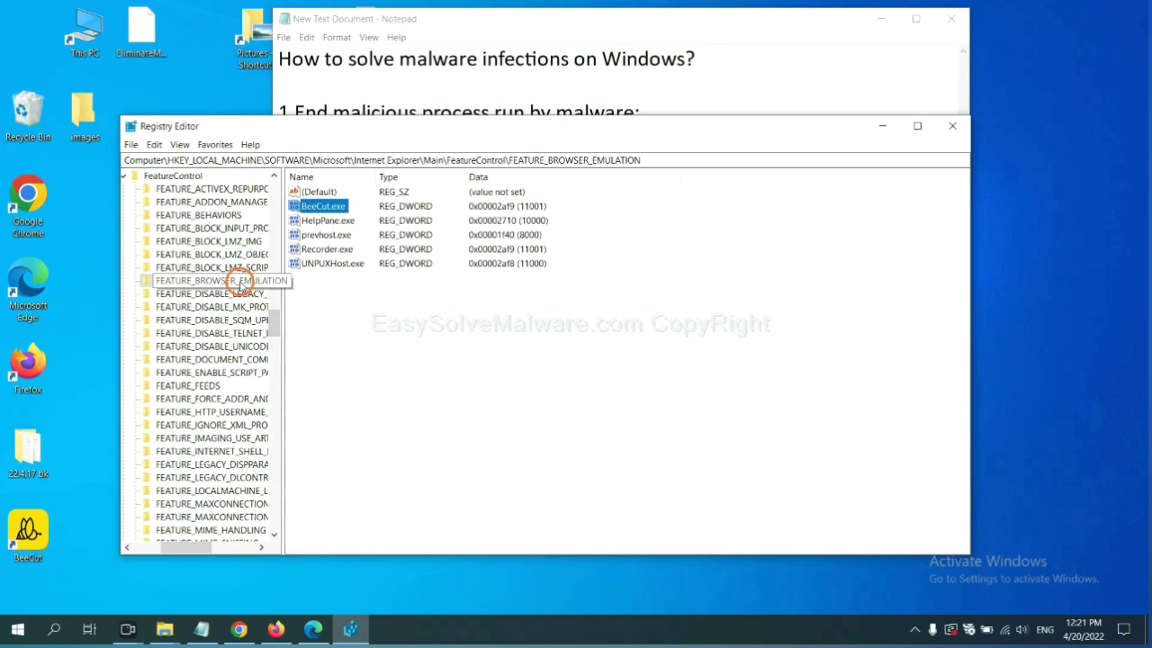
right_click(235, 281)
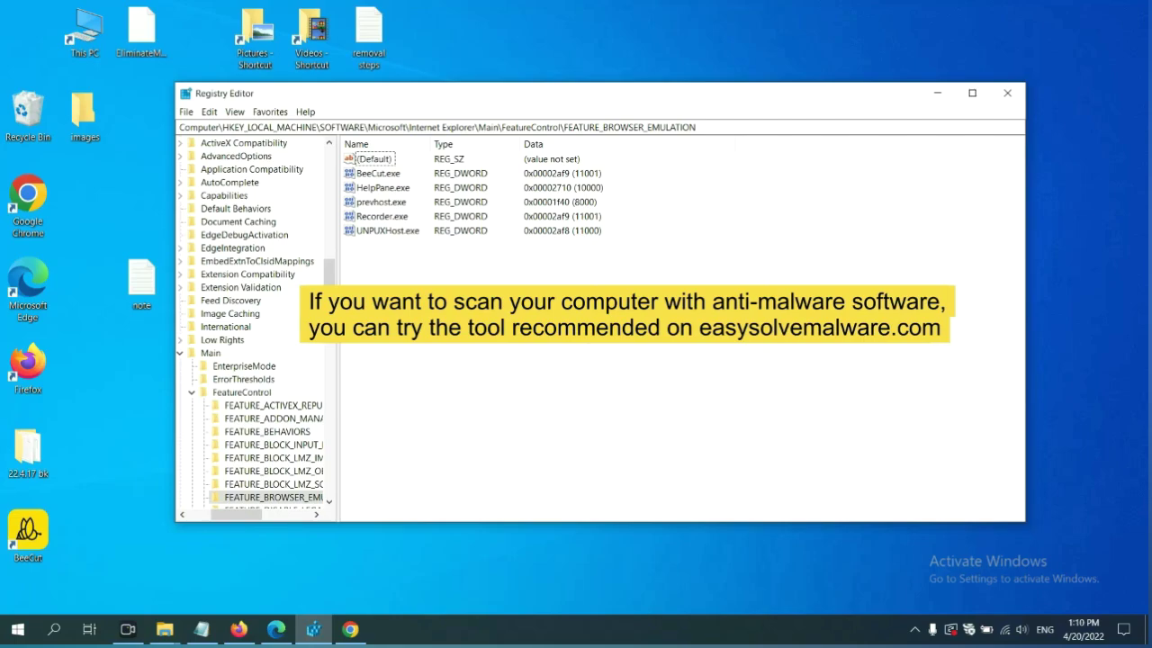
Bring the EasySolveMalware removal guide forward in Chrome and scroll through it.
left_click(354, 631)
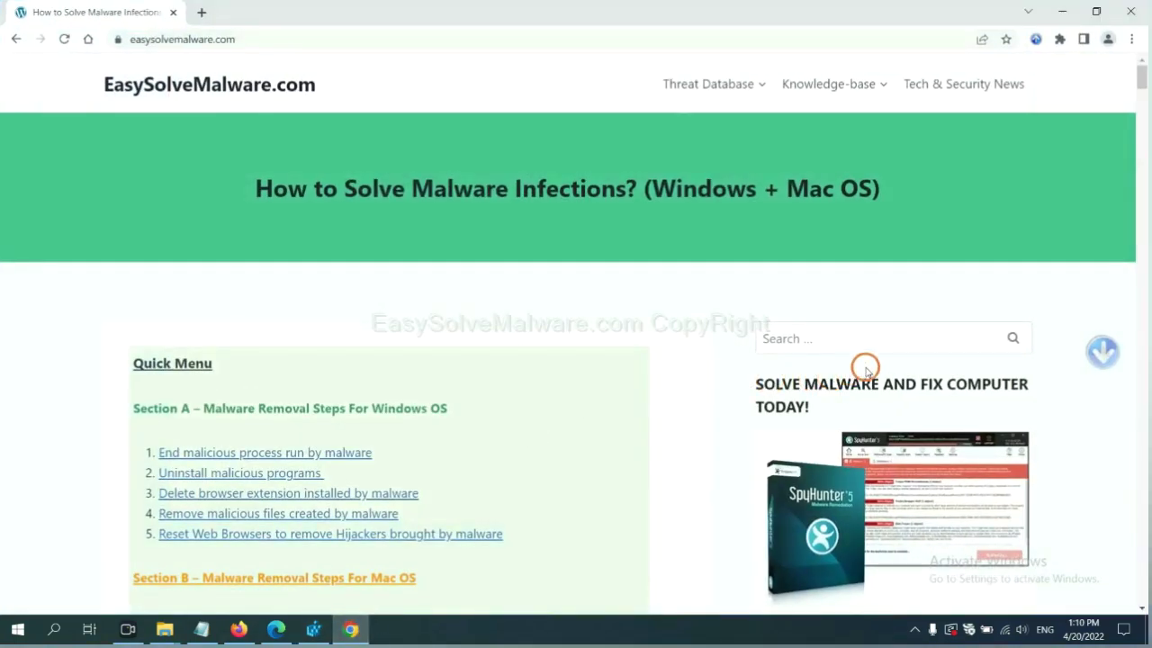
scroll(834, 399, "down", 1)
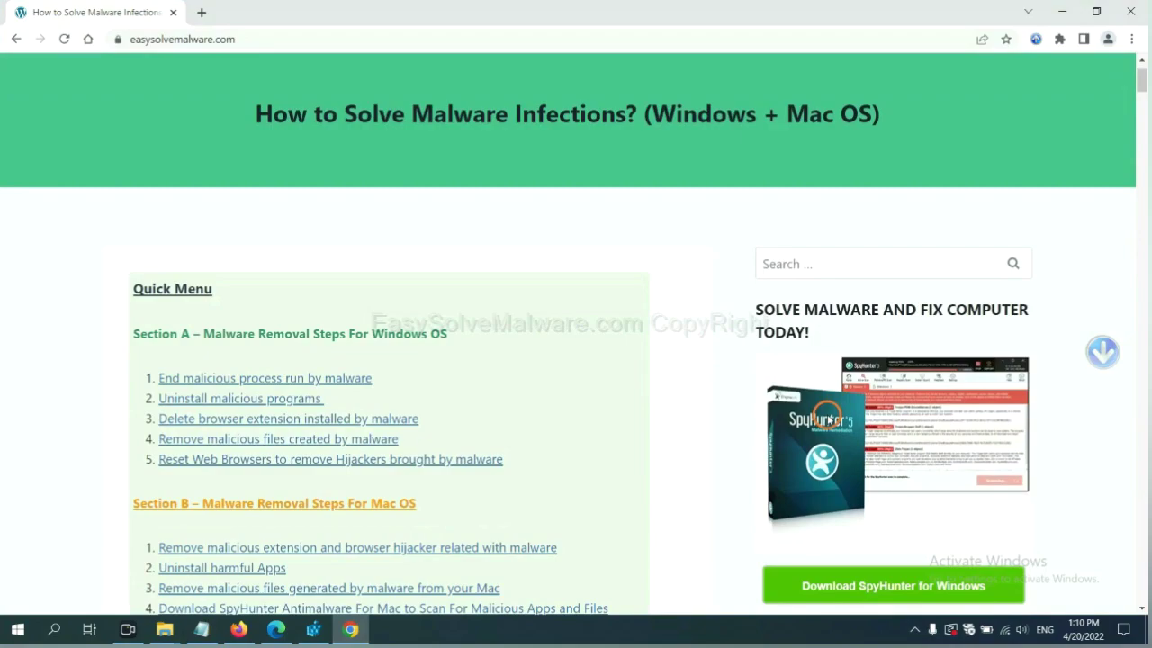
scroll(819, 401, "up", 1)
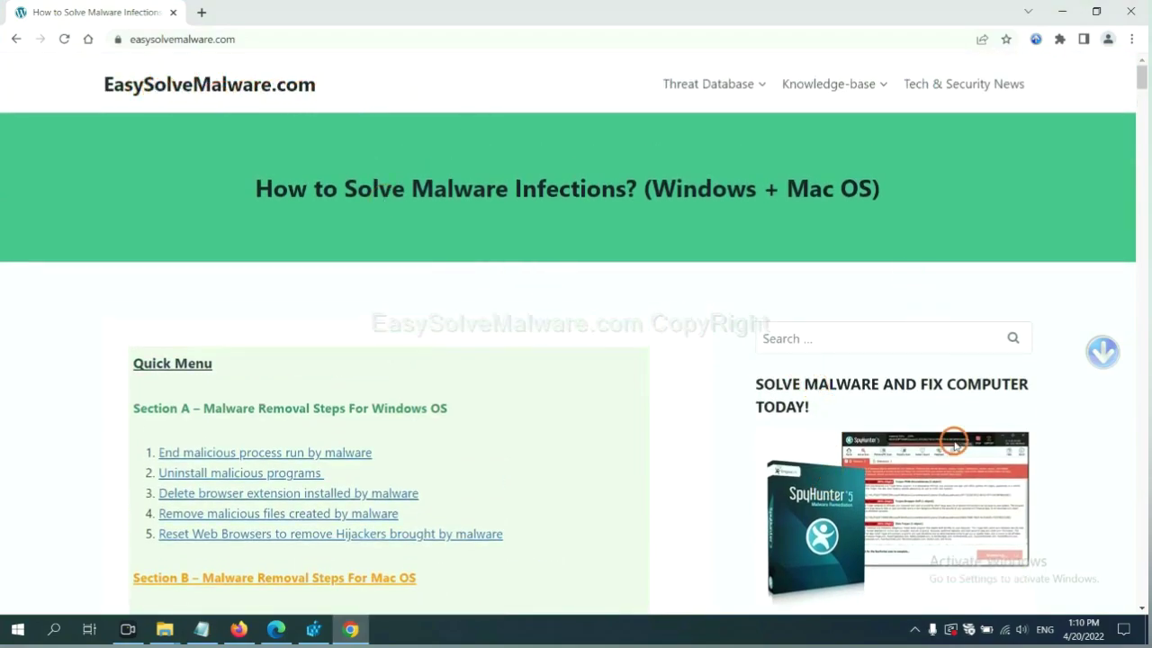
scroll(933, 393, "down", 2)
scroll(882, 333, "down", 1)
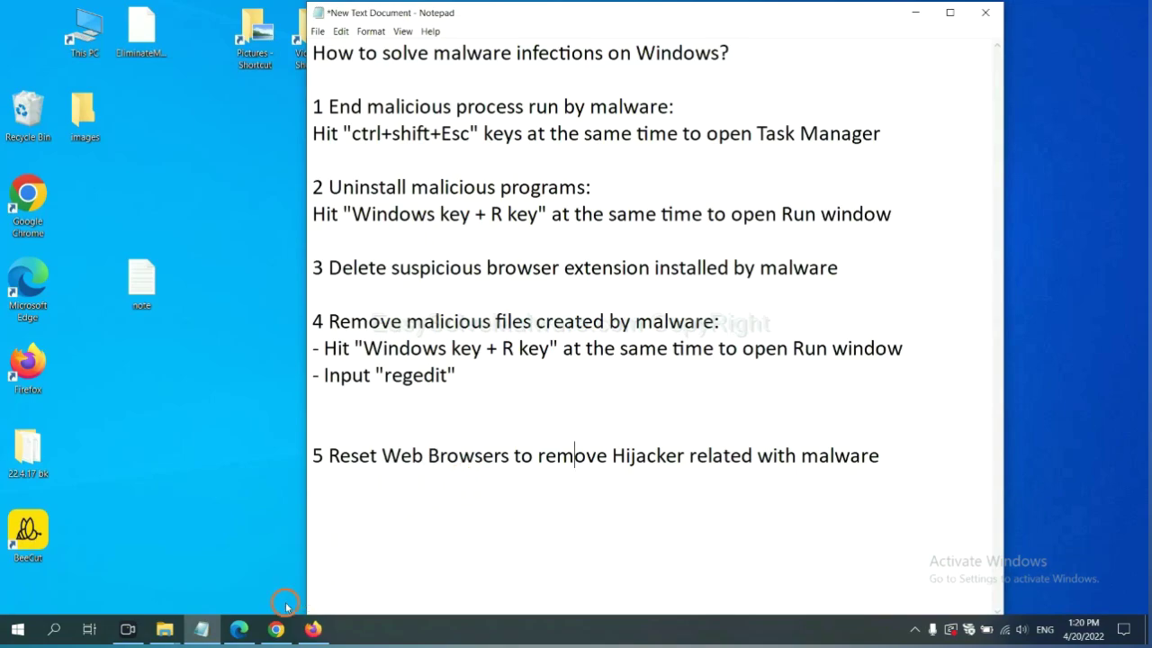
Search Chrome settings for 'reset' and choose Restore settings to their original defaults.
left_click(272, 630)
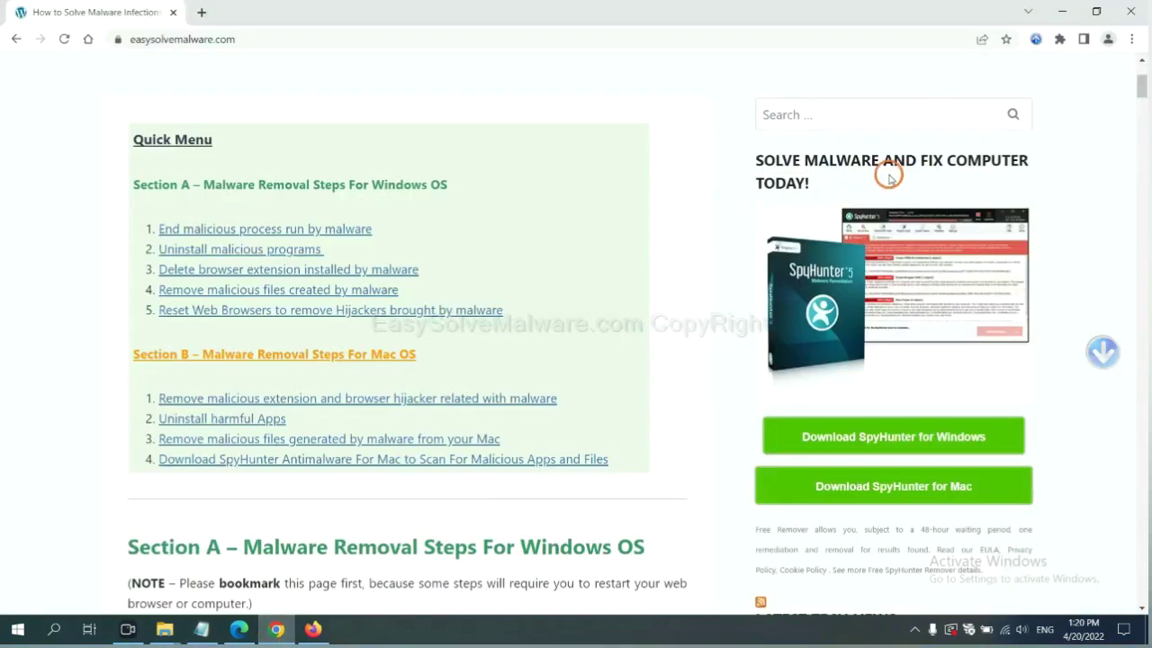
left_click(1133, 40)
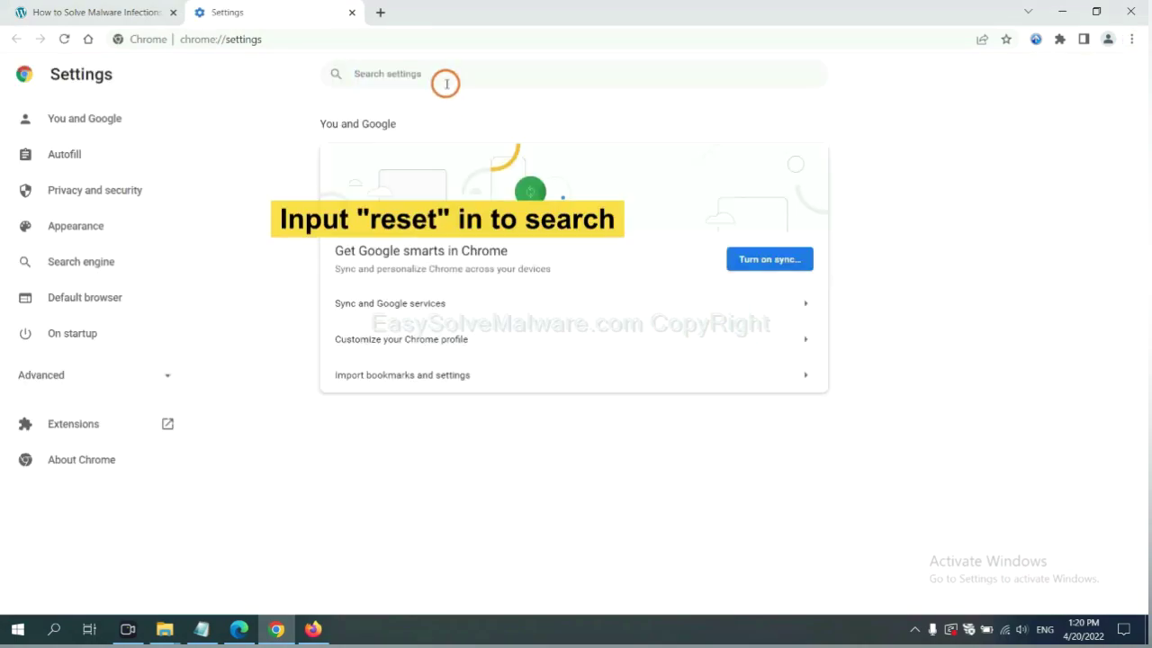
type("reset")
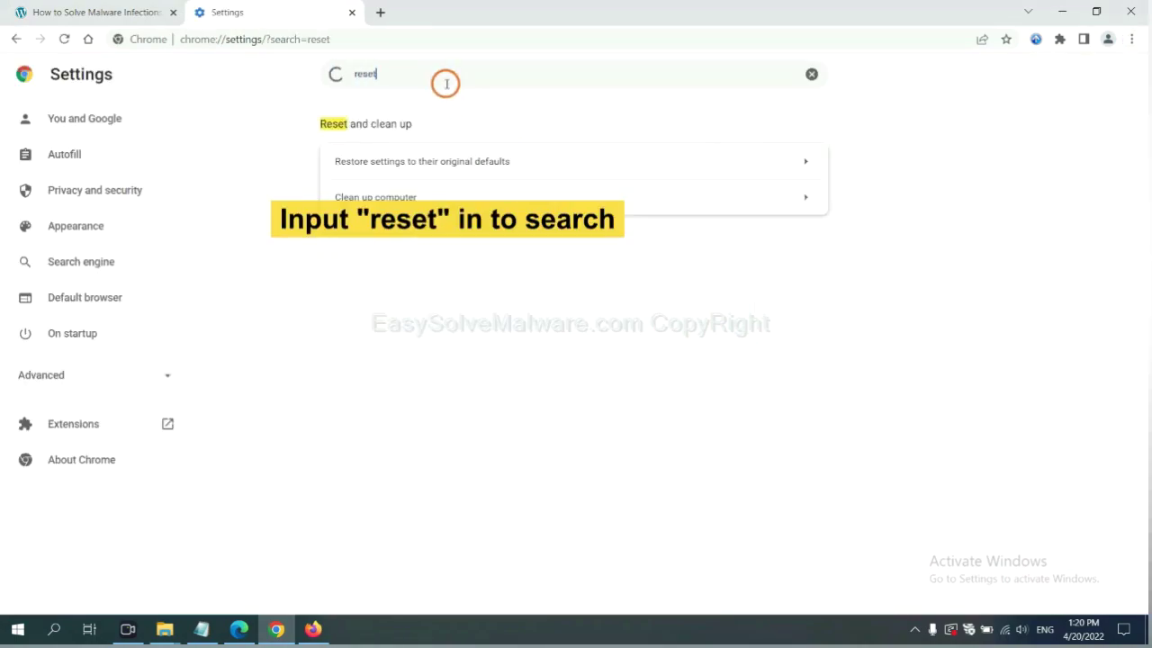
left_click(494, 162)
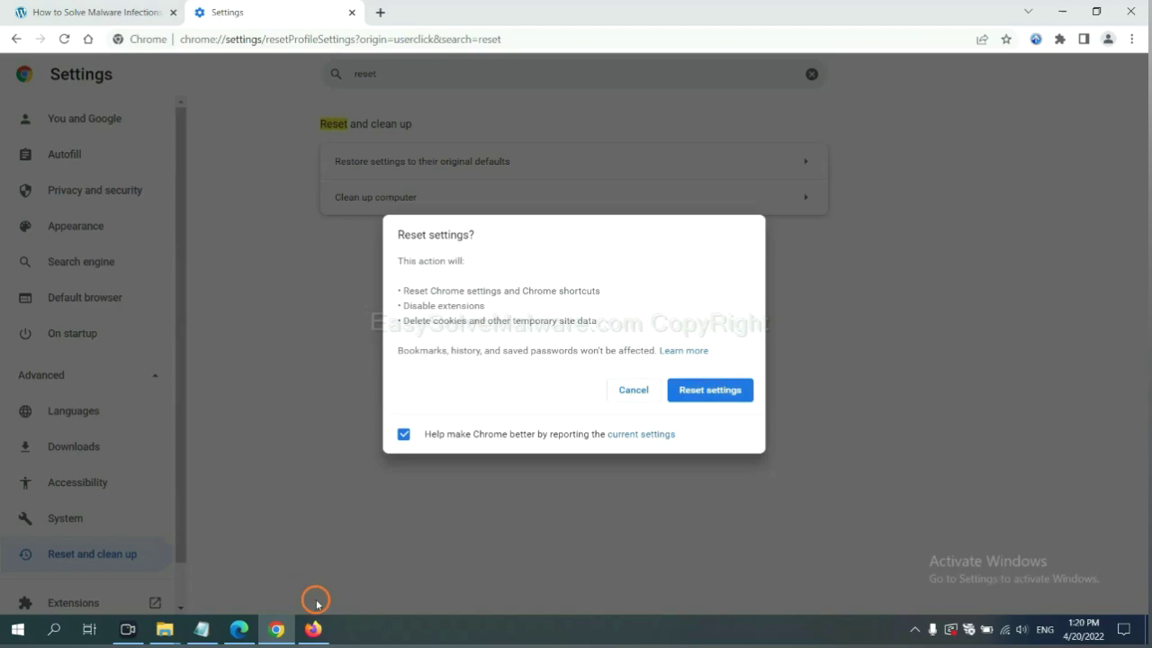
Refresh Firefox to its default settings from the troubleshooting information page.
left_click(313, 628)
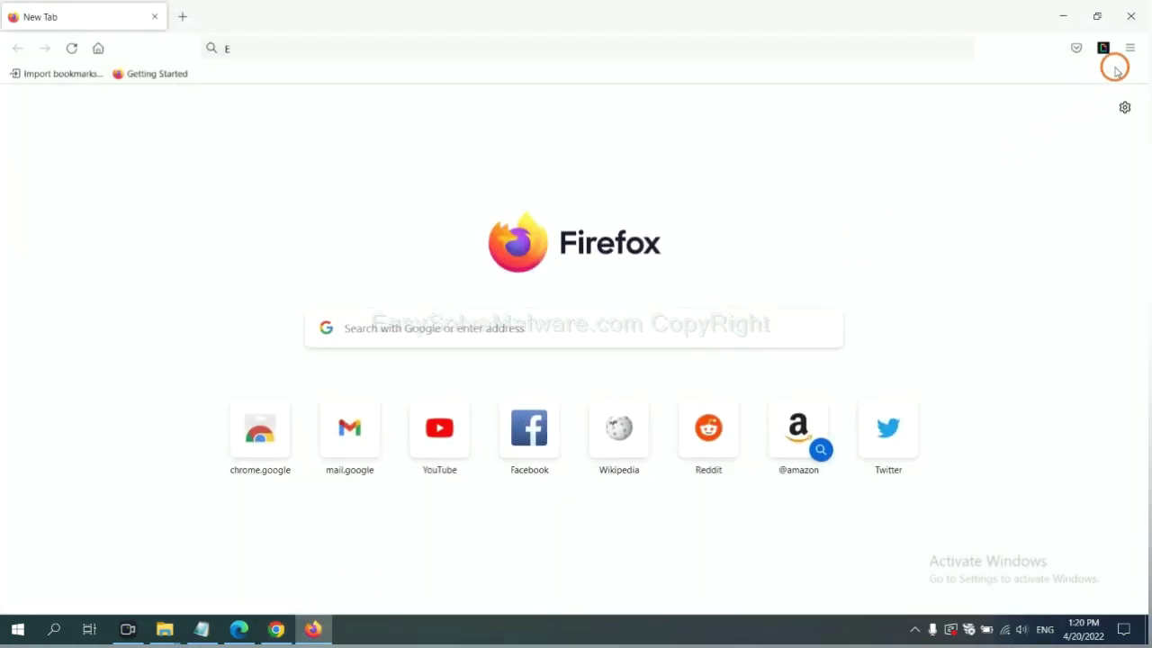
left_click(1130, 50)
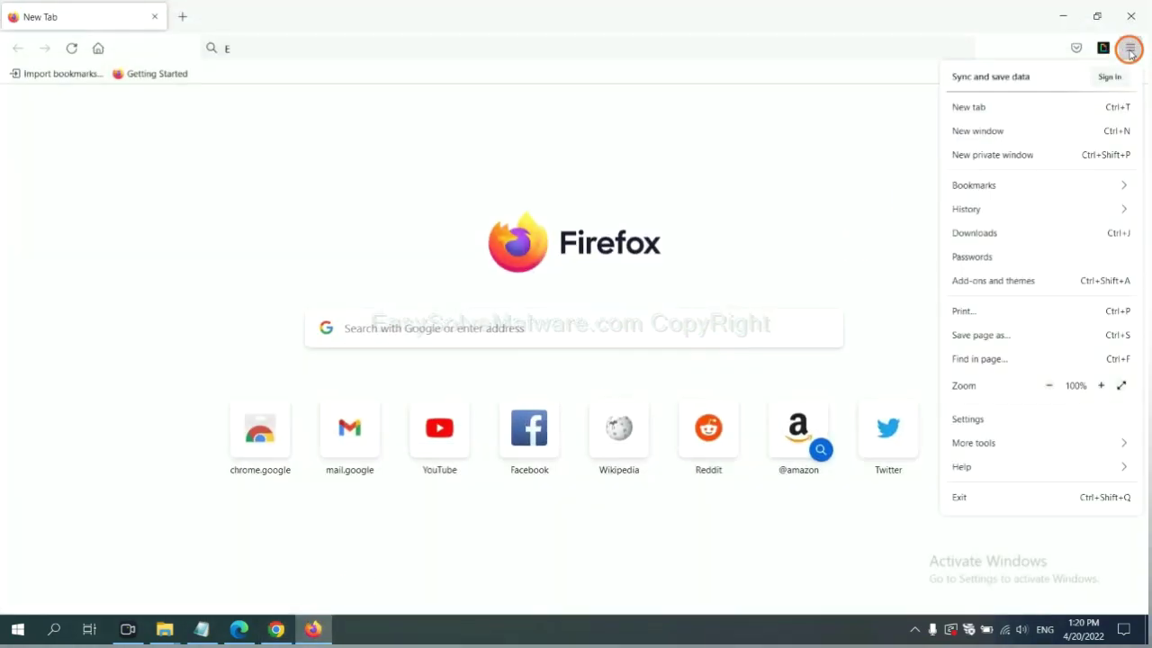
left_click(985, 466)
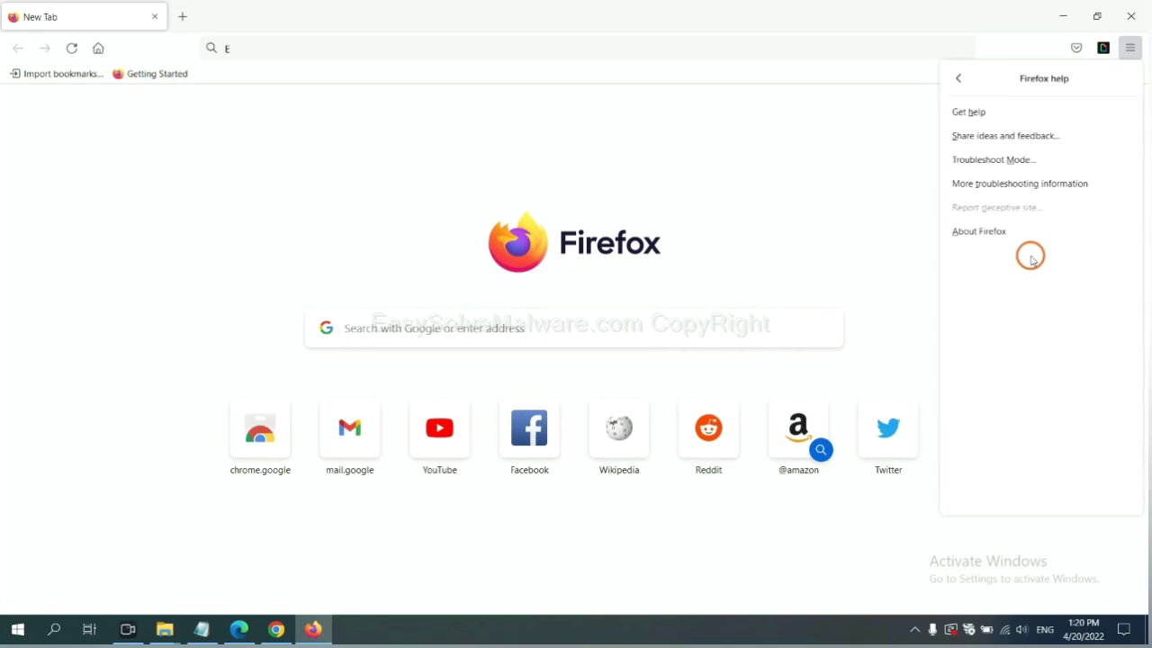
left_click(1010, 185)
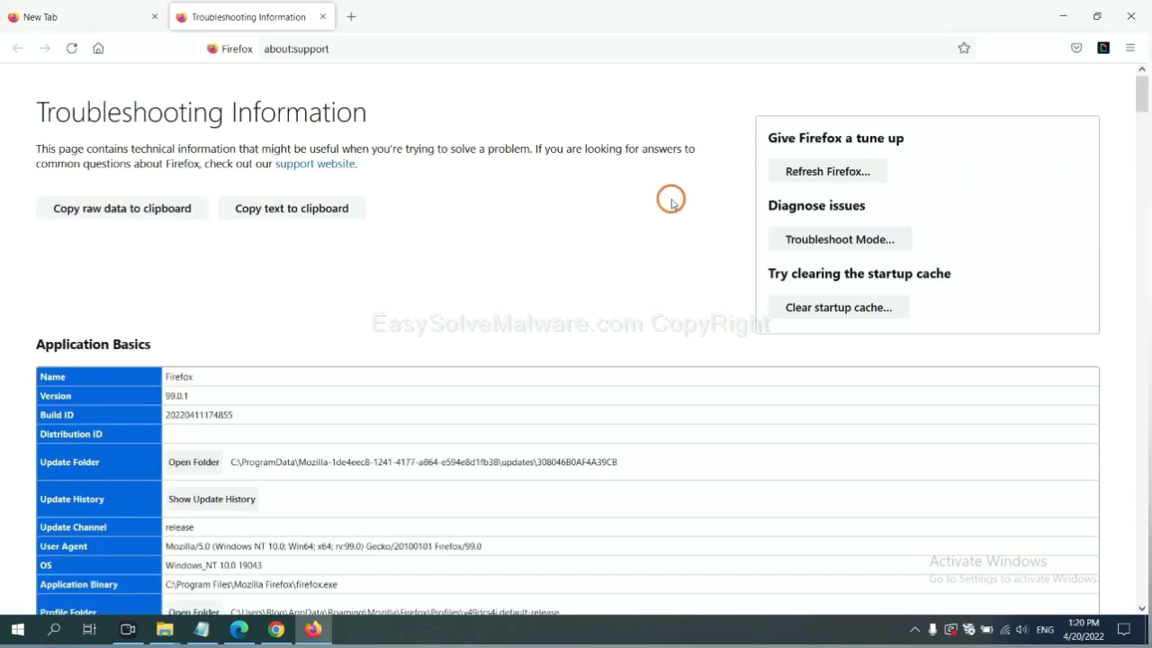
left_click(806, 173)
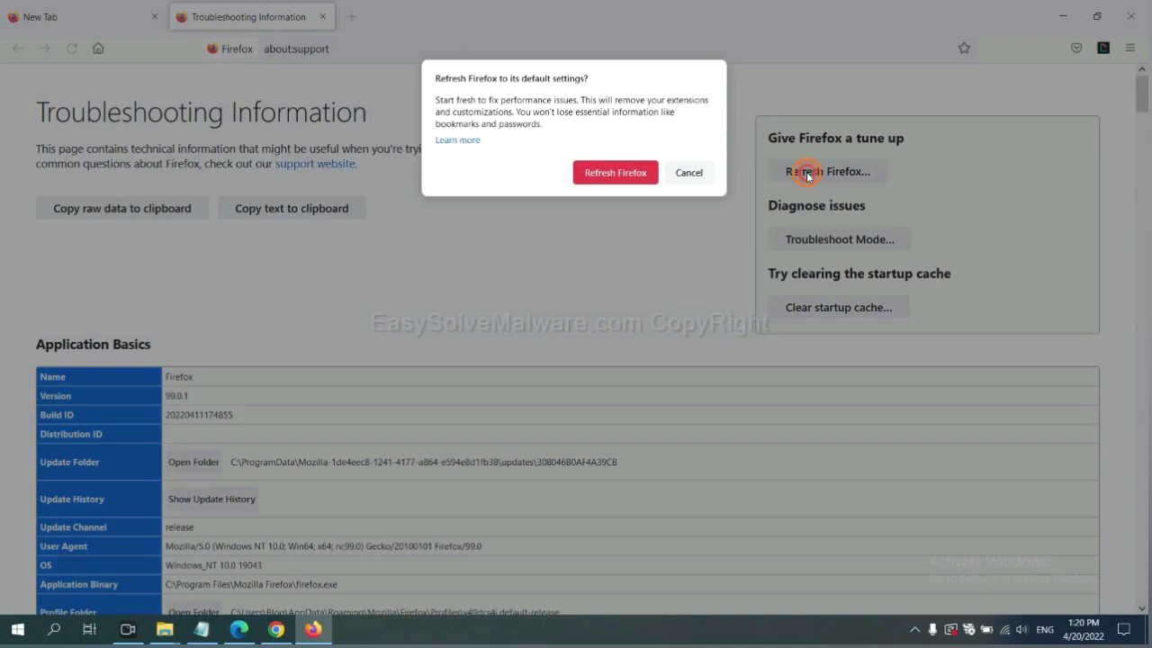
left_click(621, 178)
left_click(238, 632)
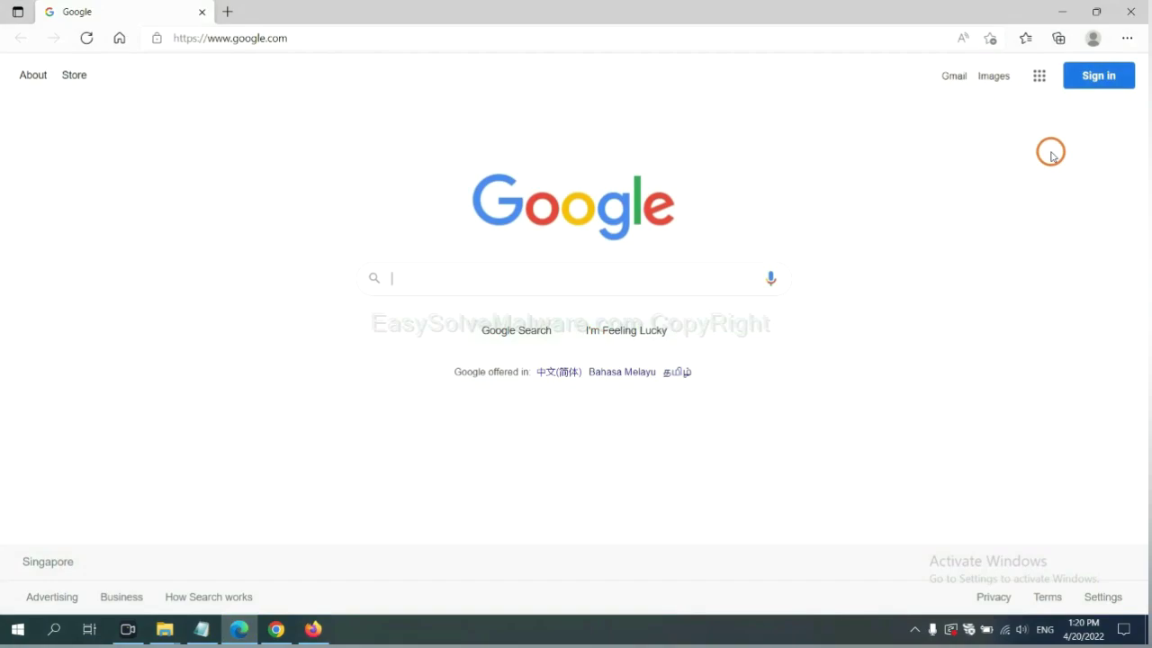
Search Edge settings for 'reset' and confirm restoring settings to their default values.
left_click(1126, 38)
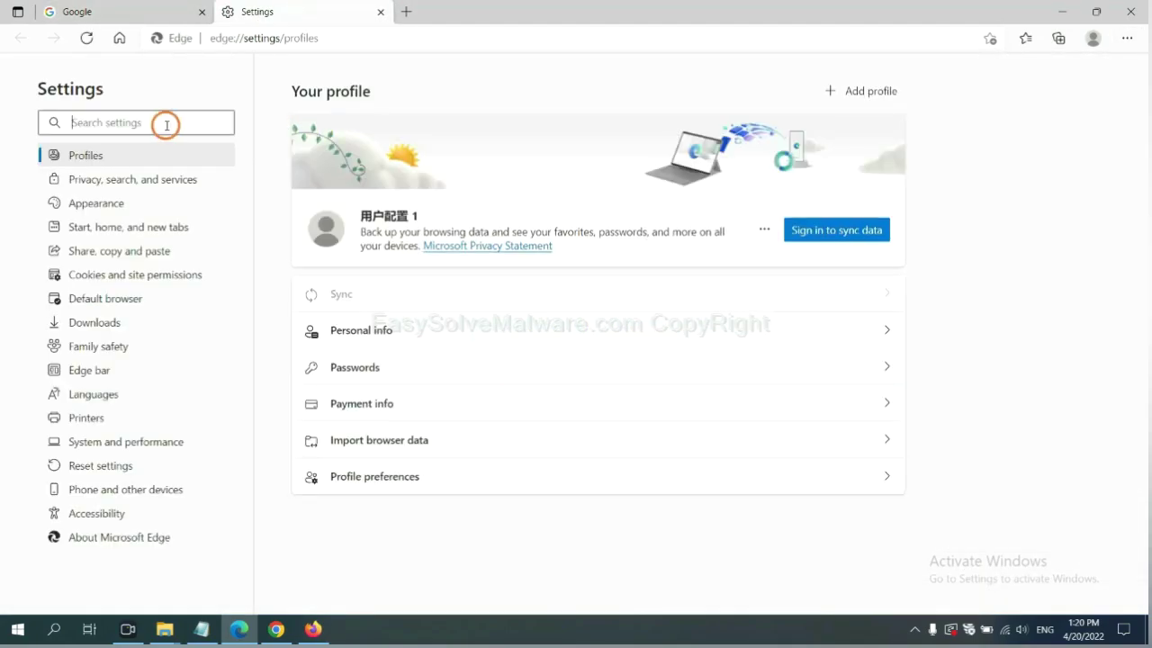
type("re")
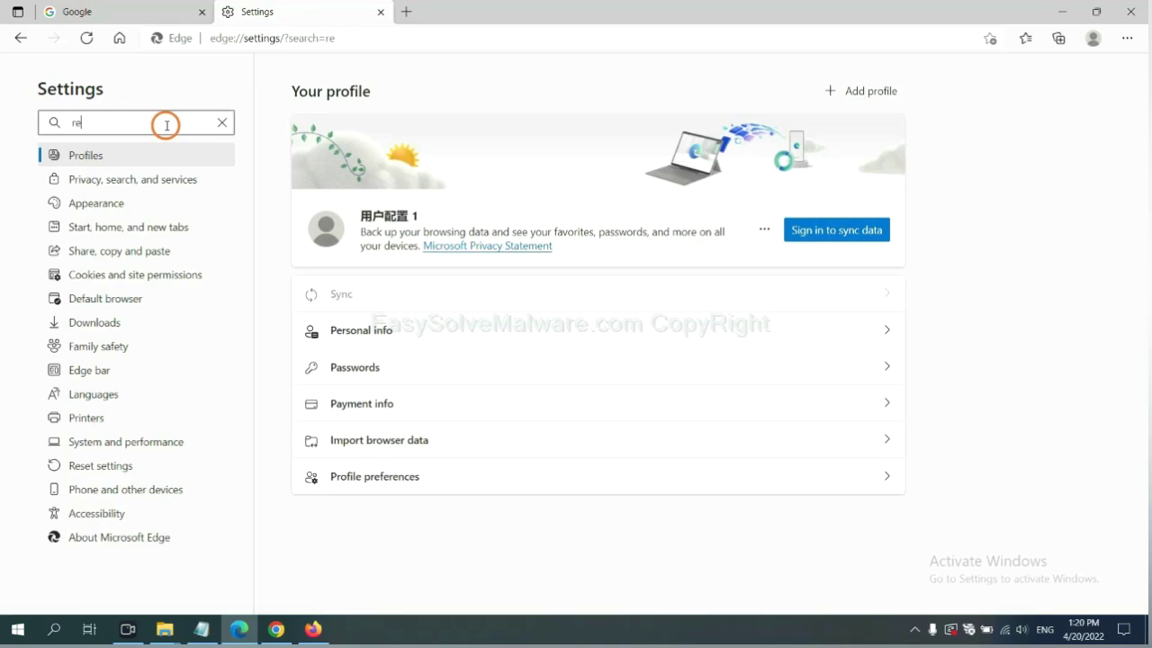
type("set")
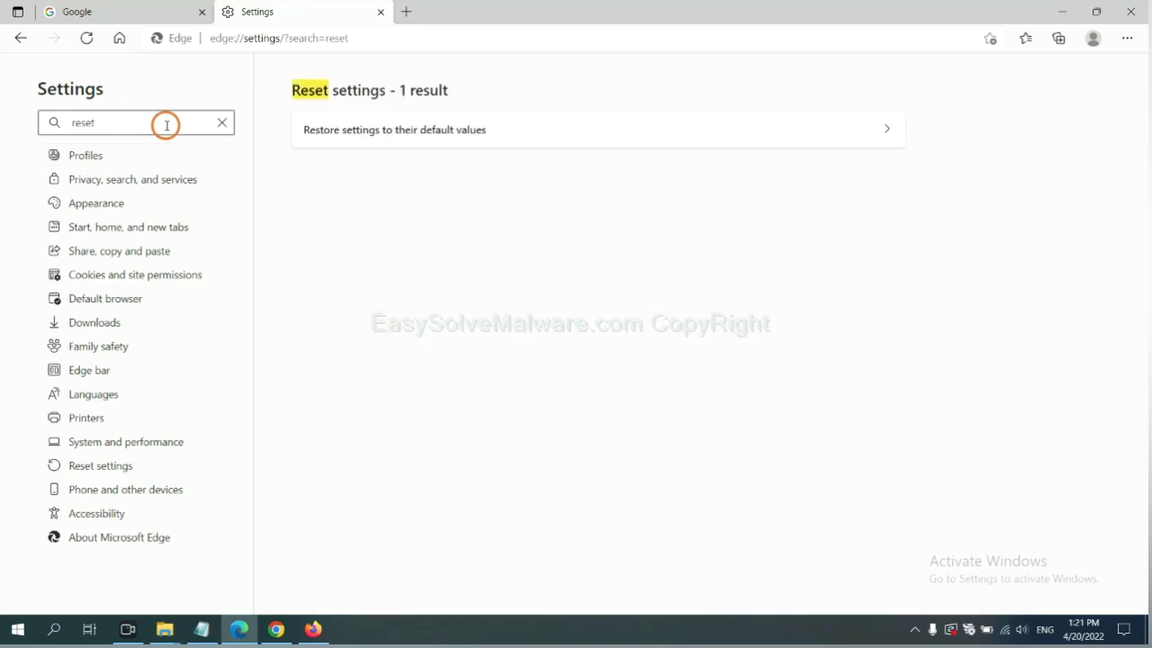
left_click(403, 129)
left_click(472, 399)
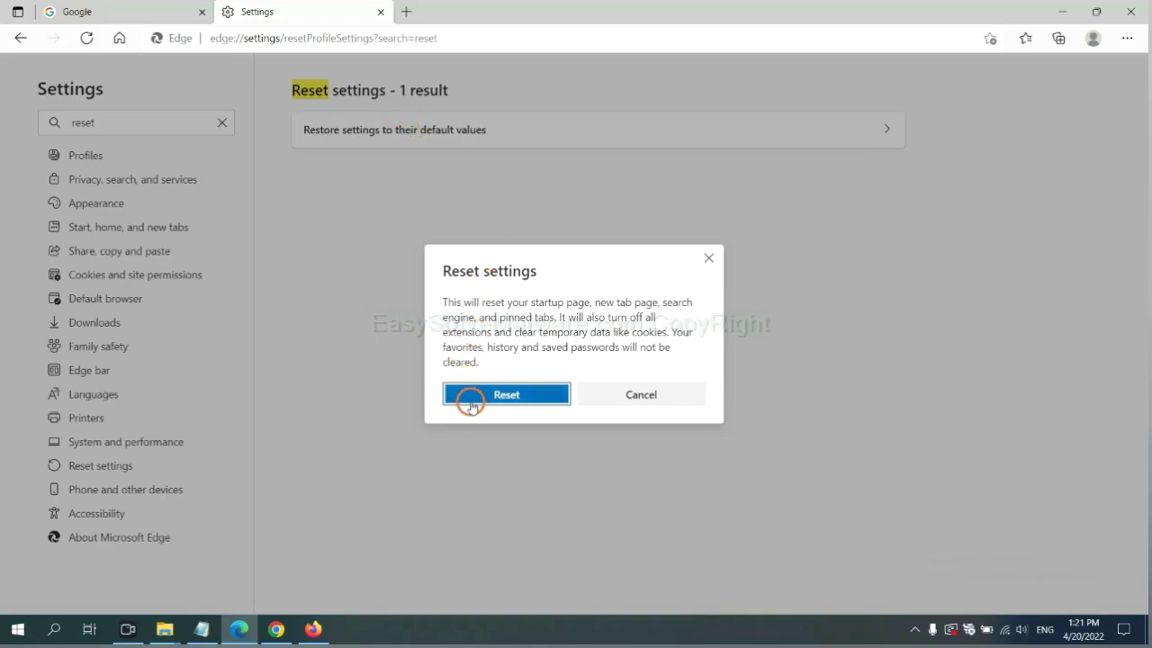